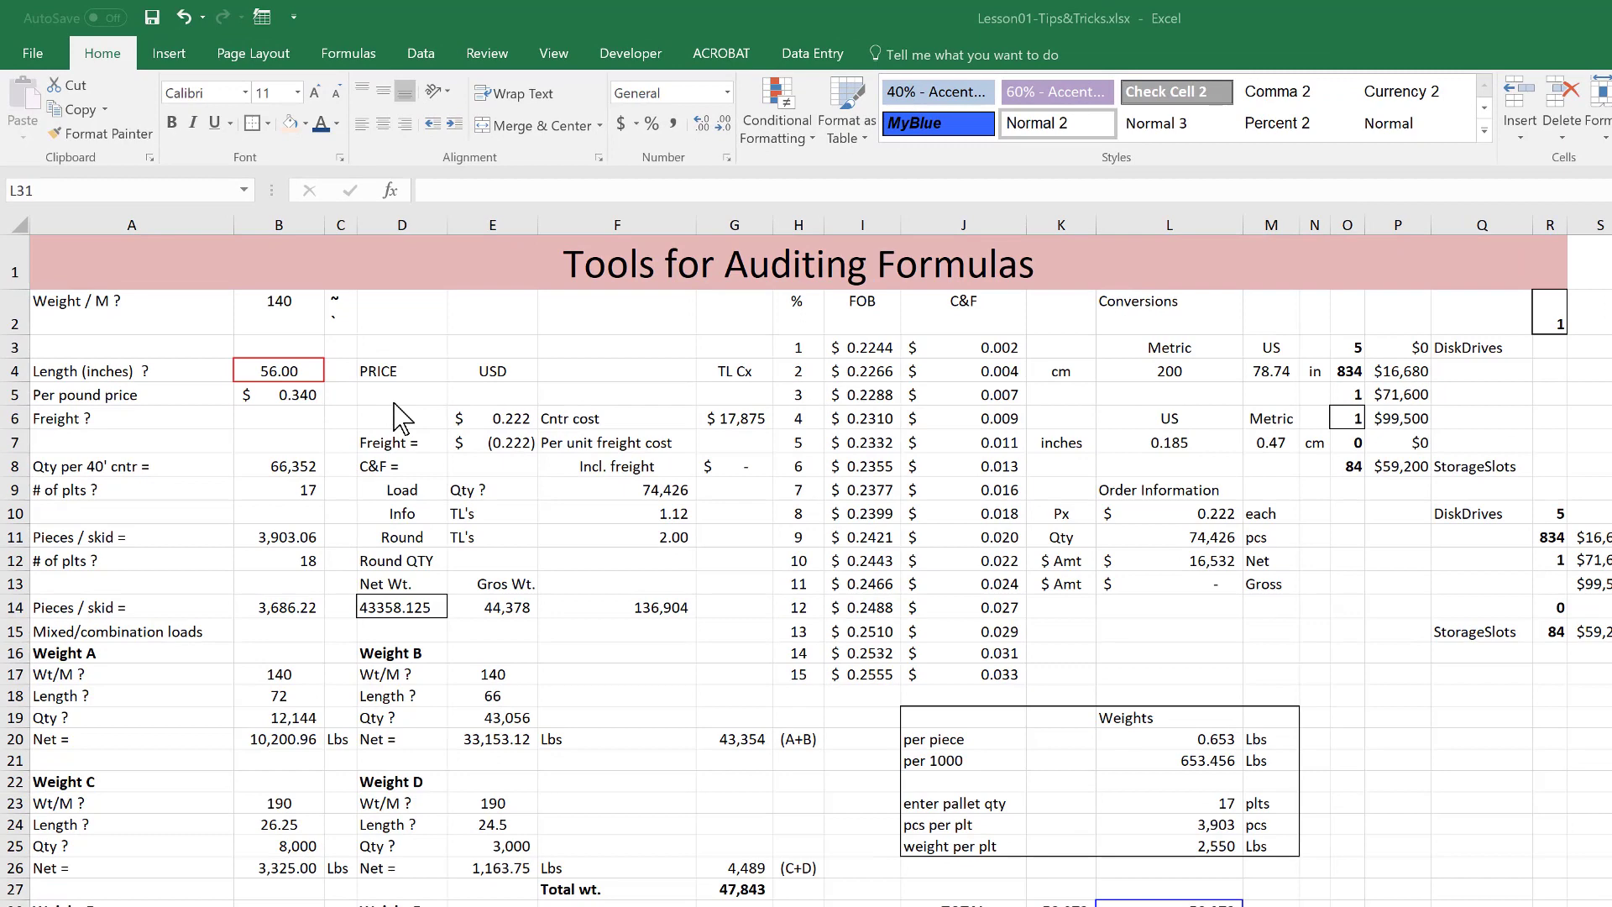
Inspect the length value cell and the net weight formula cell below it.
click(277, 370)
click(417, 613)
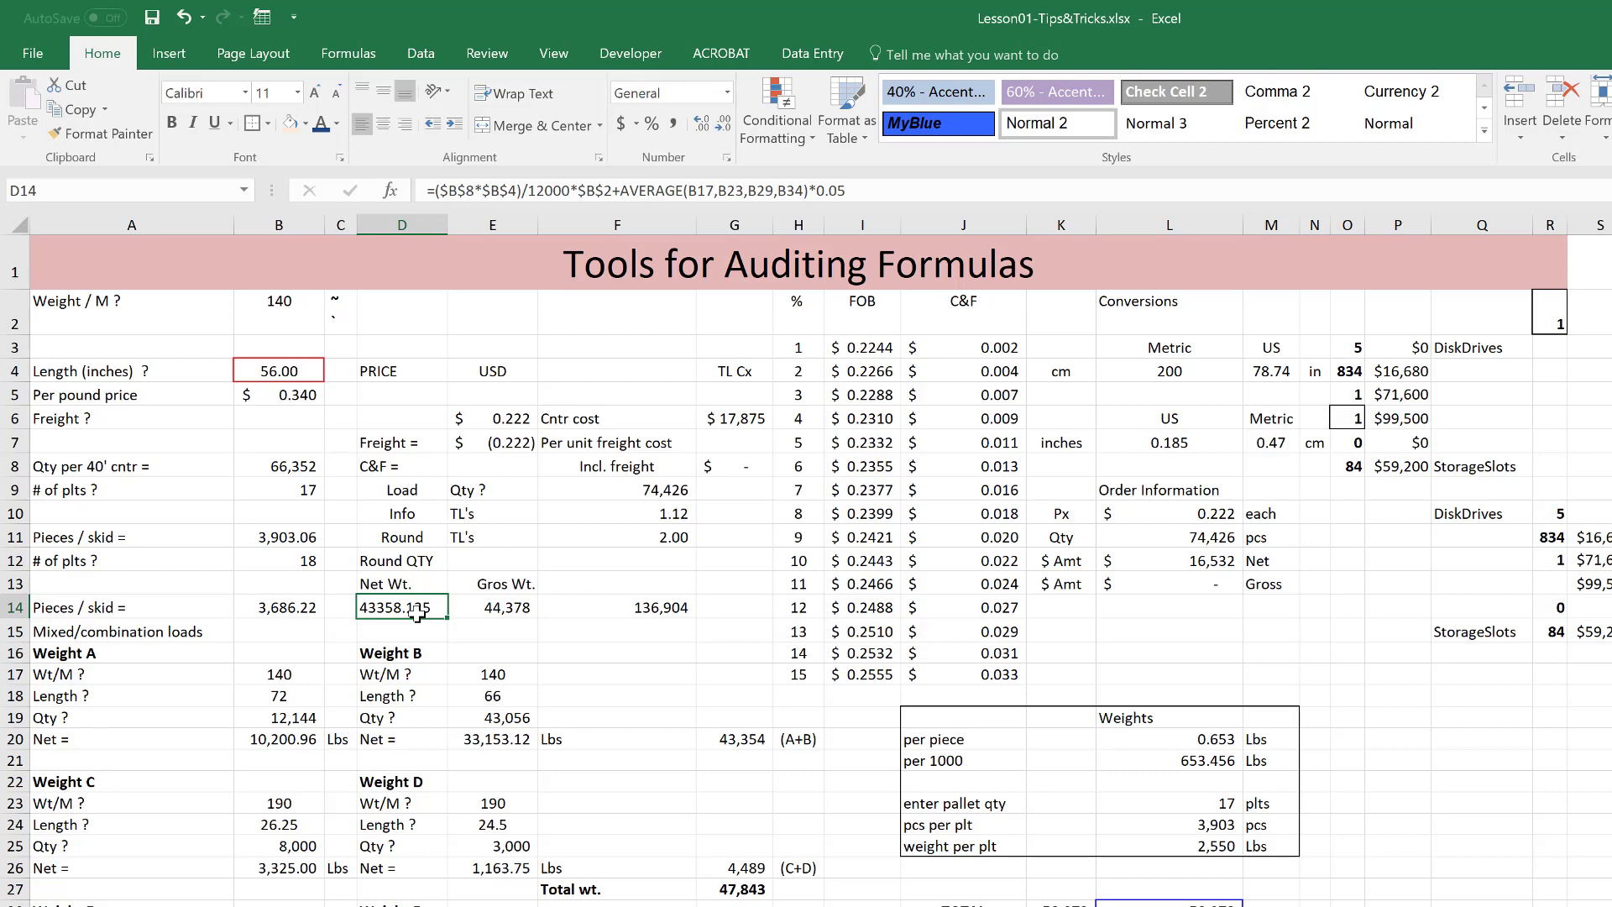
click(274, 370)
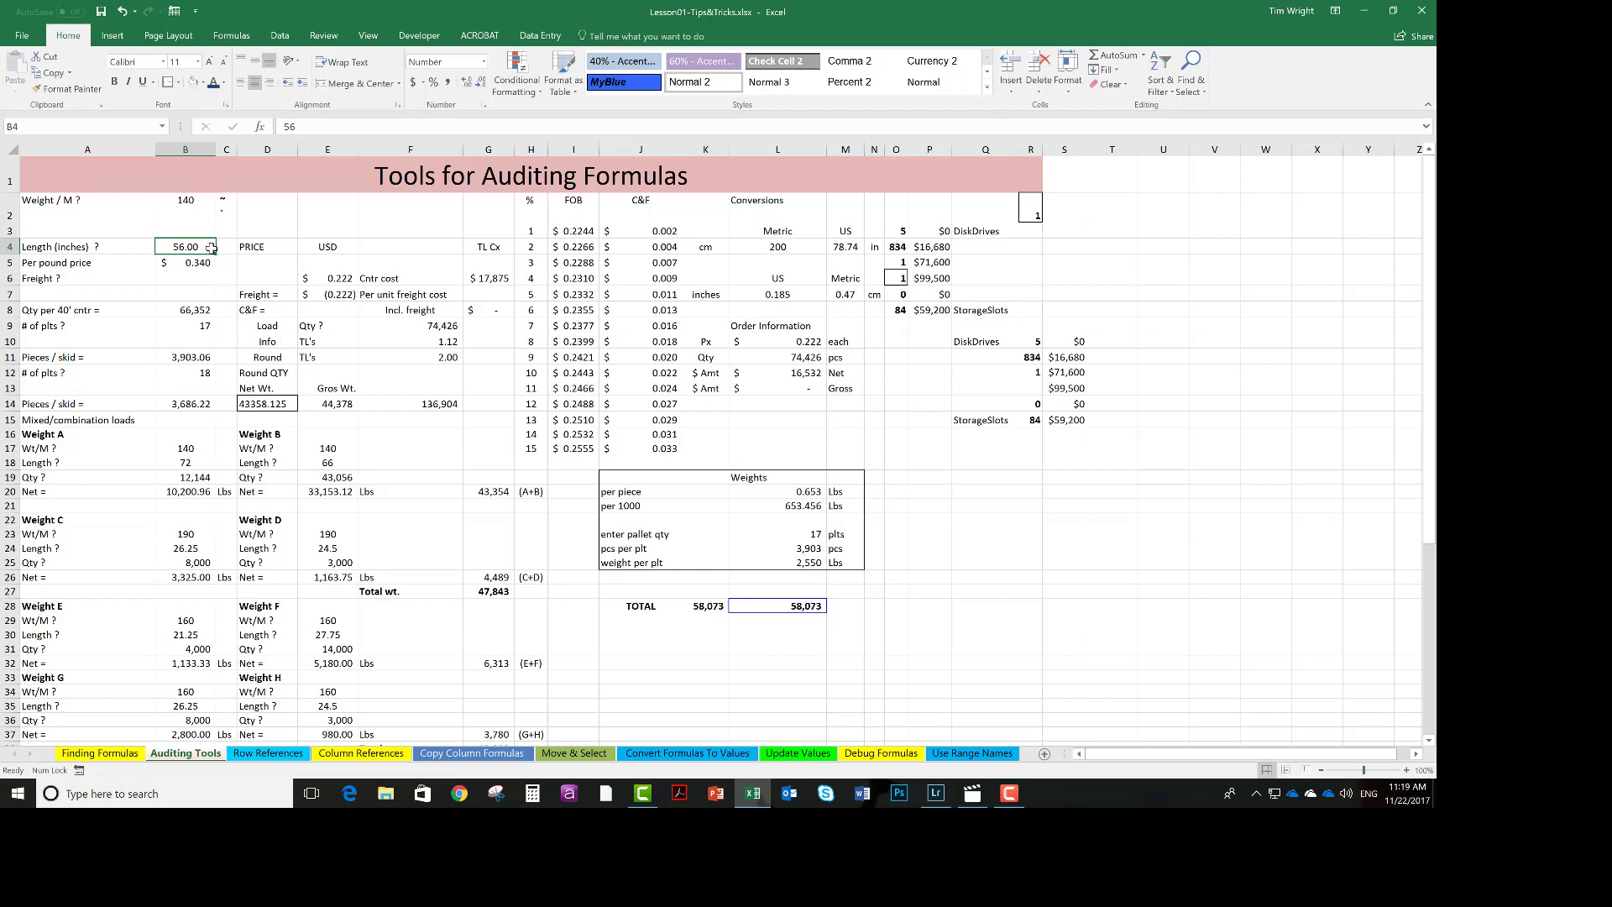
Change the Length (inches) value in B4 to 55.
click(265, 406)
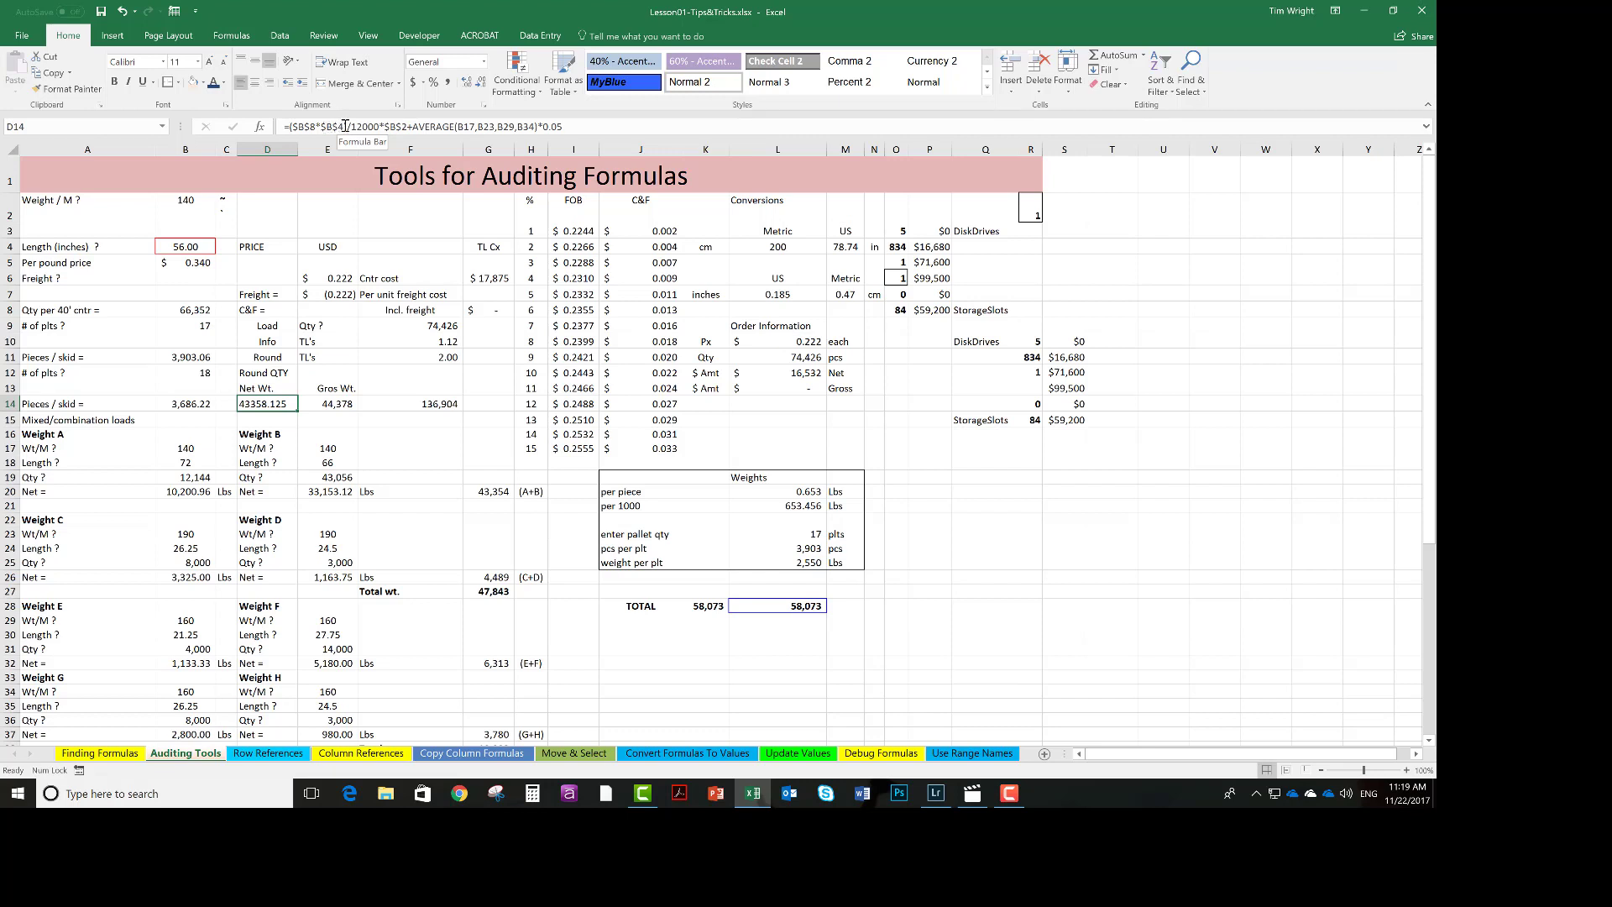
click(198, 245)
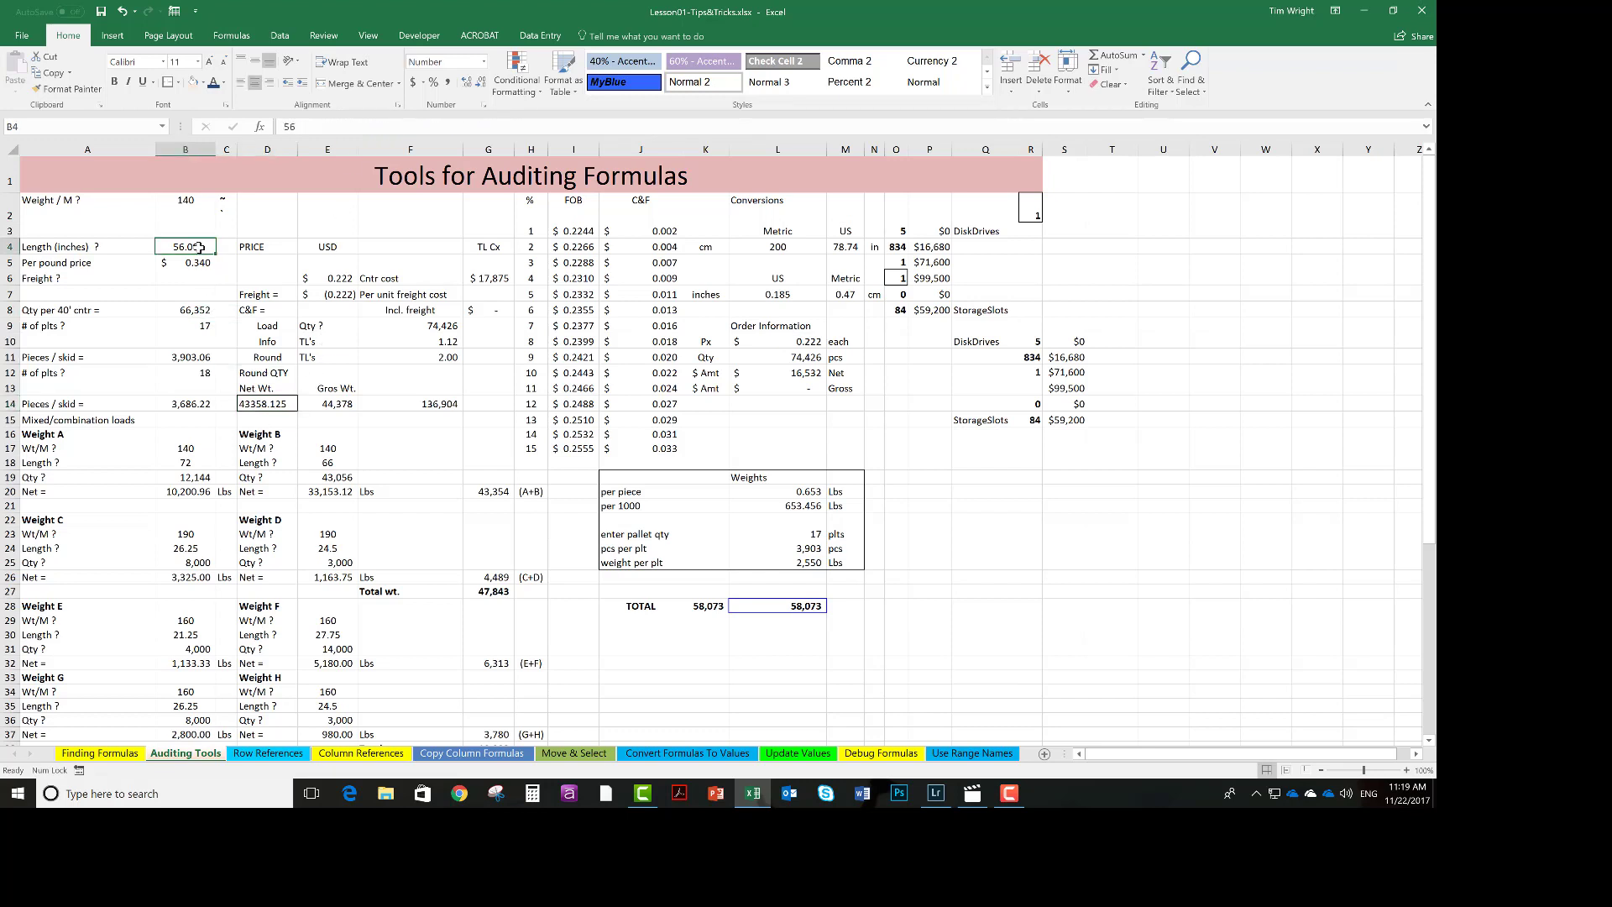
text(55)
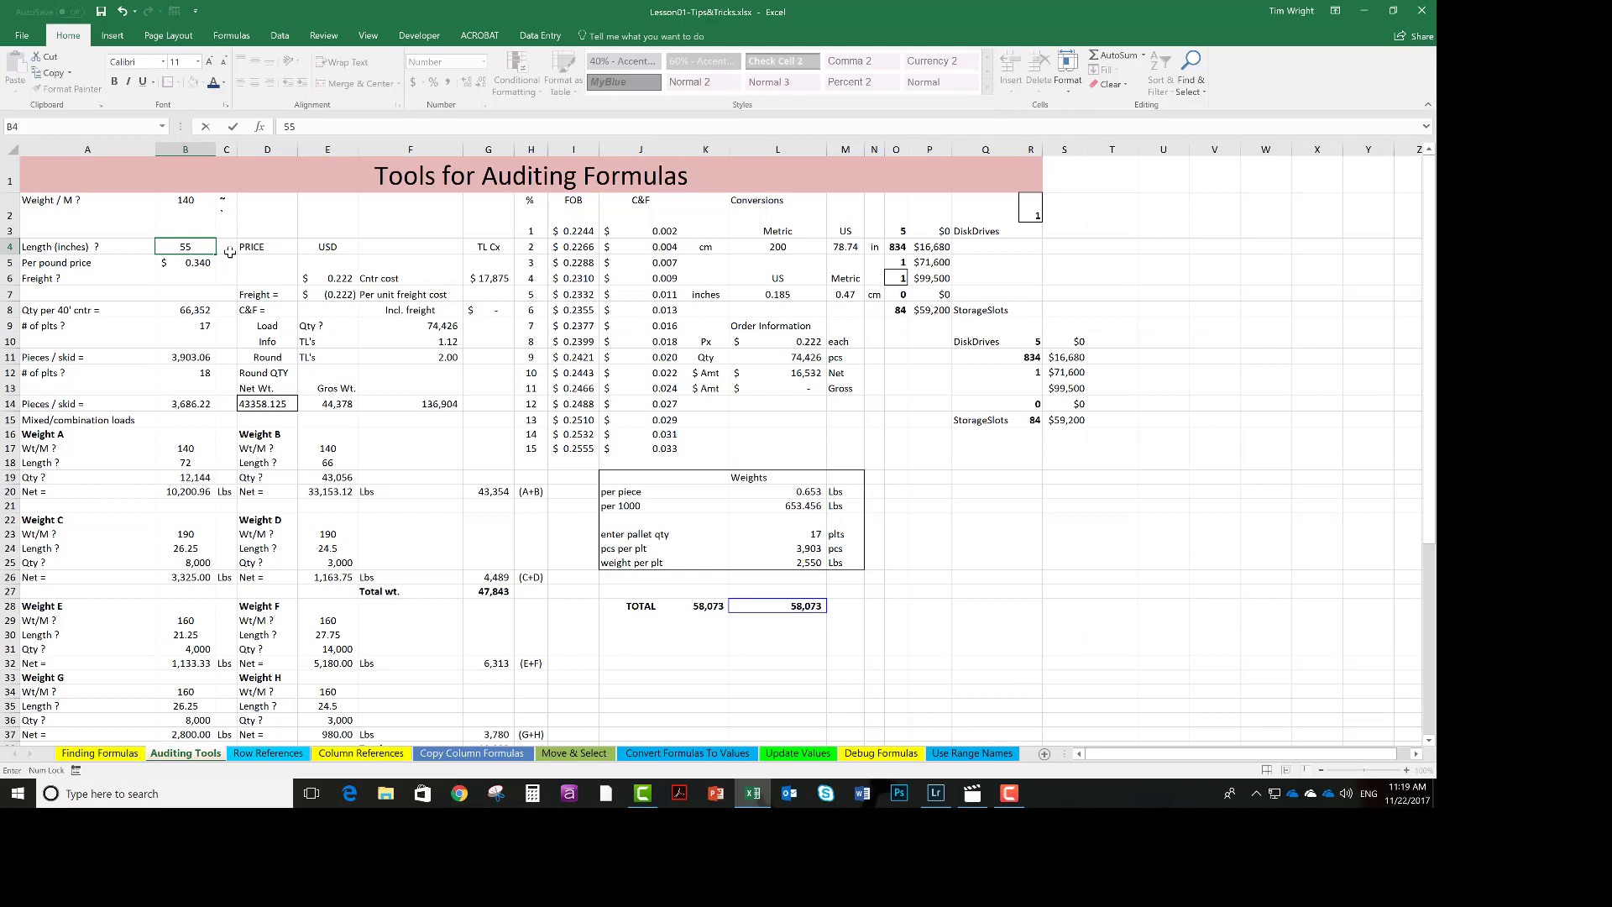
key(Return)
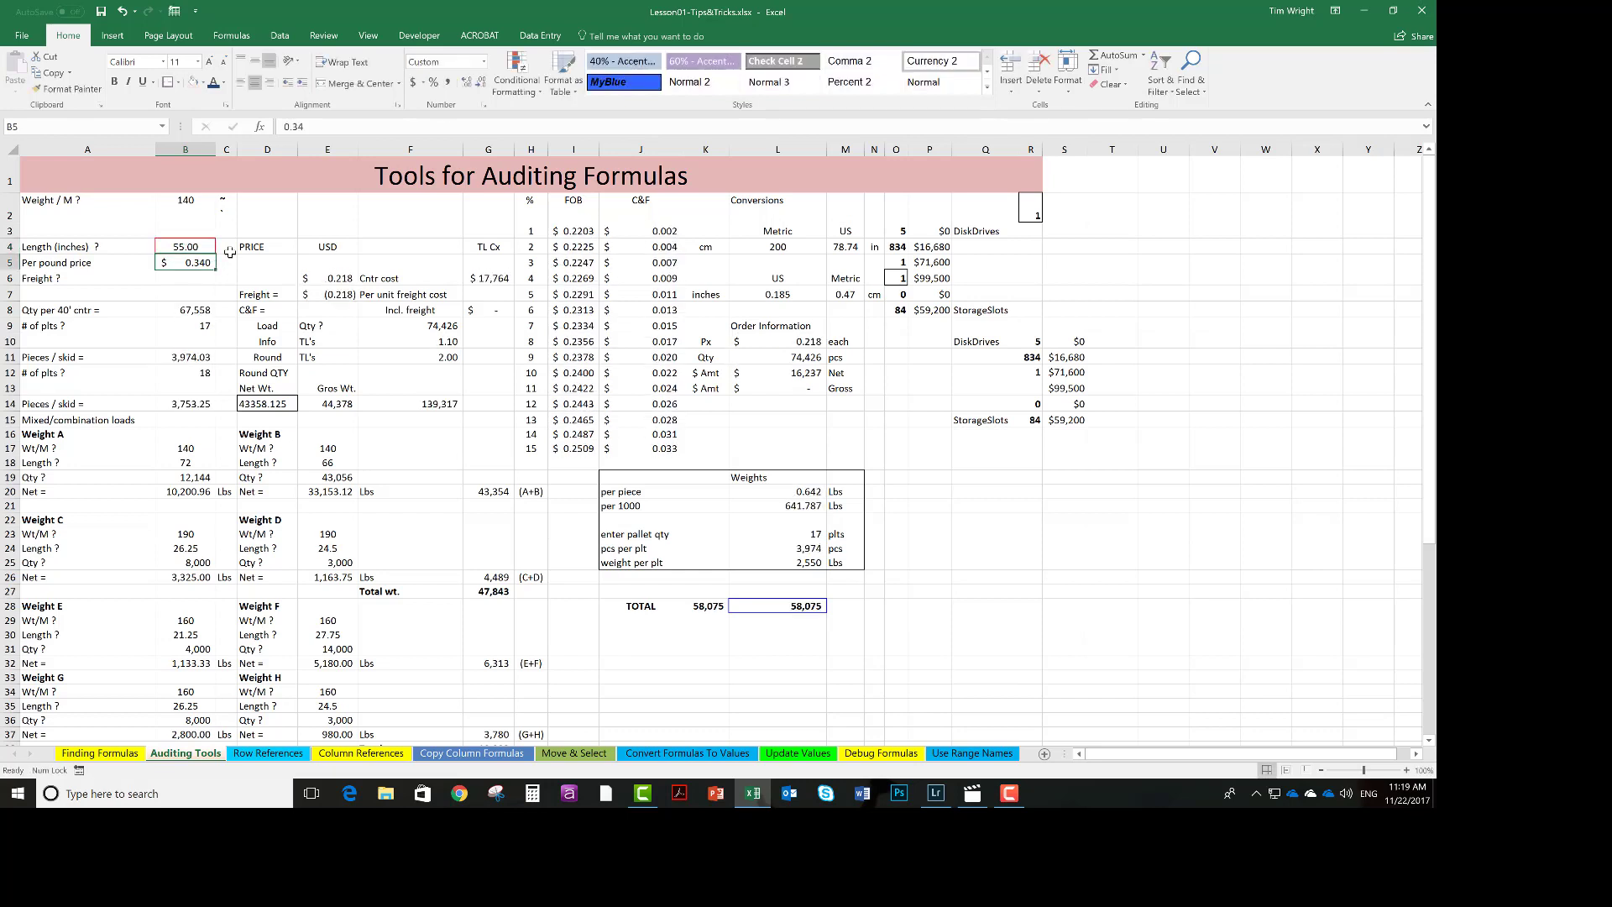
Examine the labels and formulas down the Weight B, D and F columns.
click(261, 401)
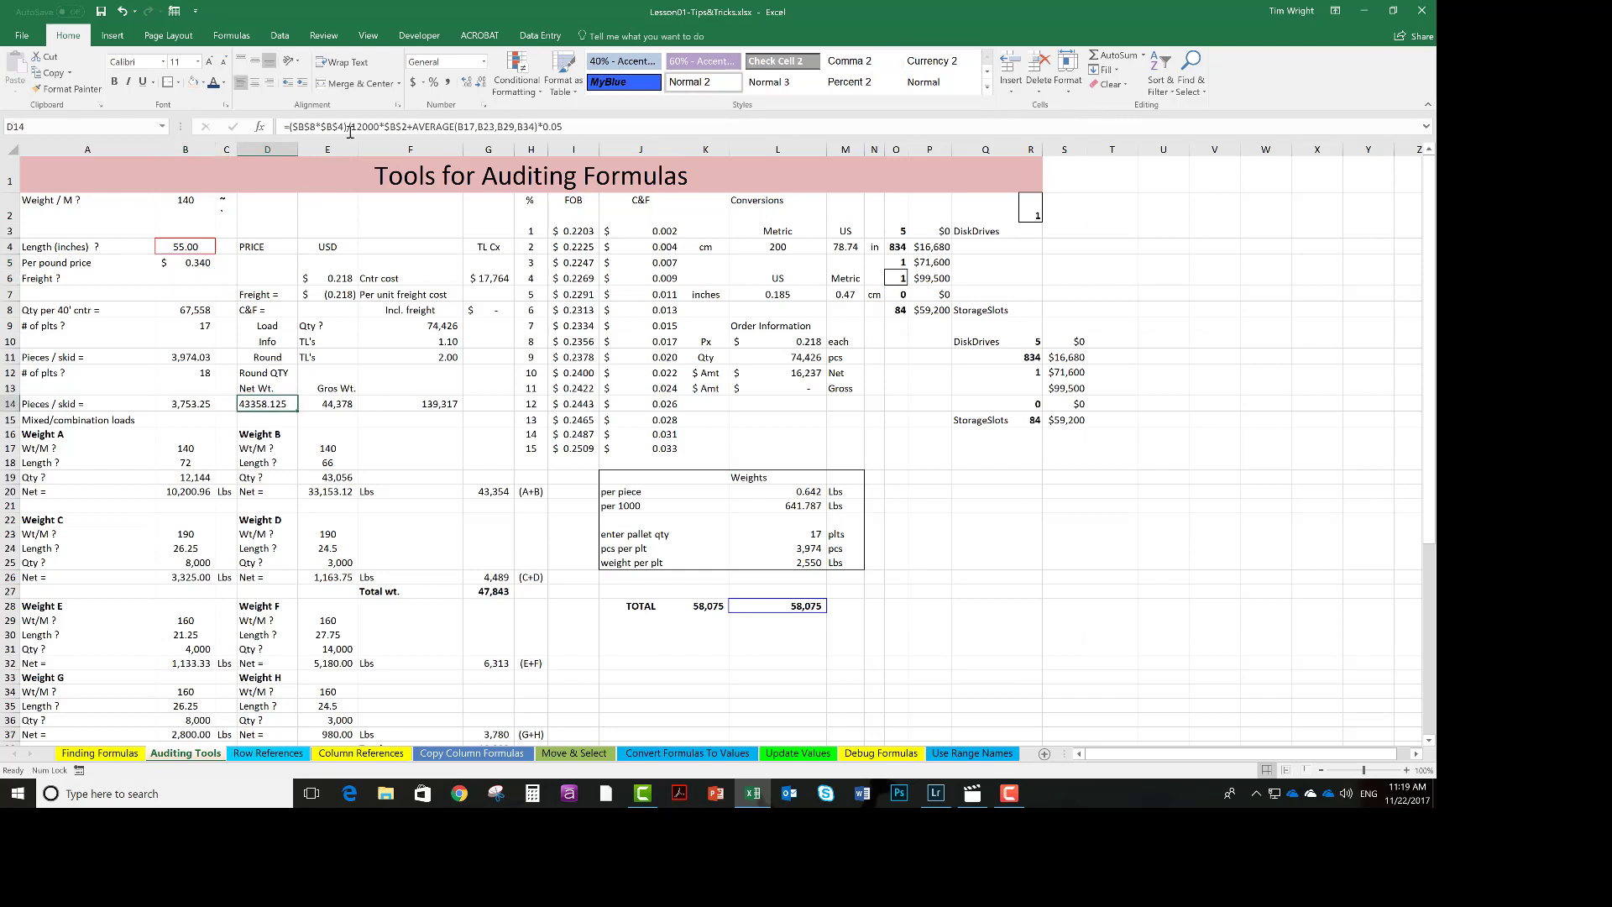
click(258, 463)
click(260, 477)
click(262, 491)
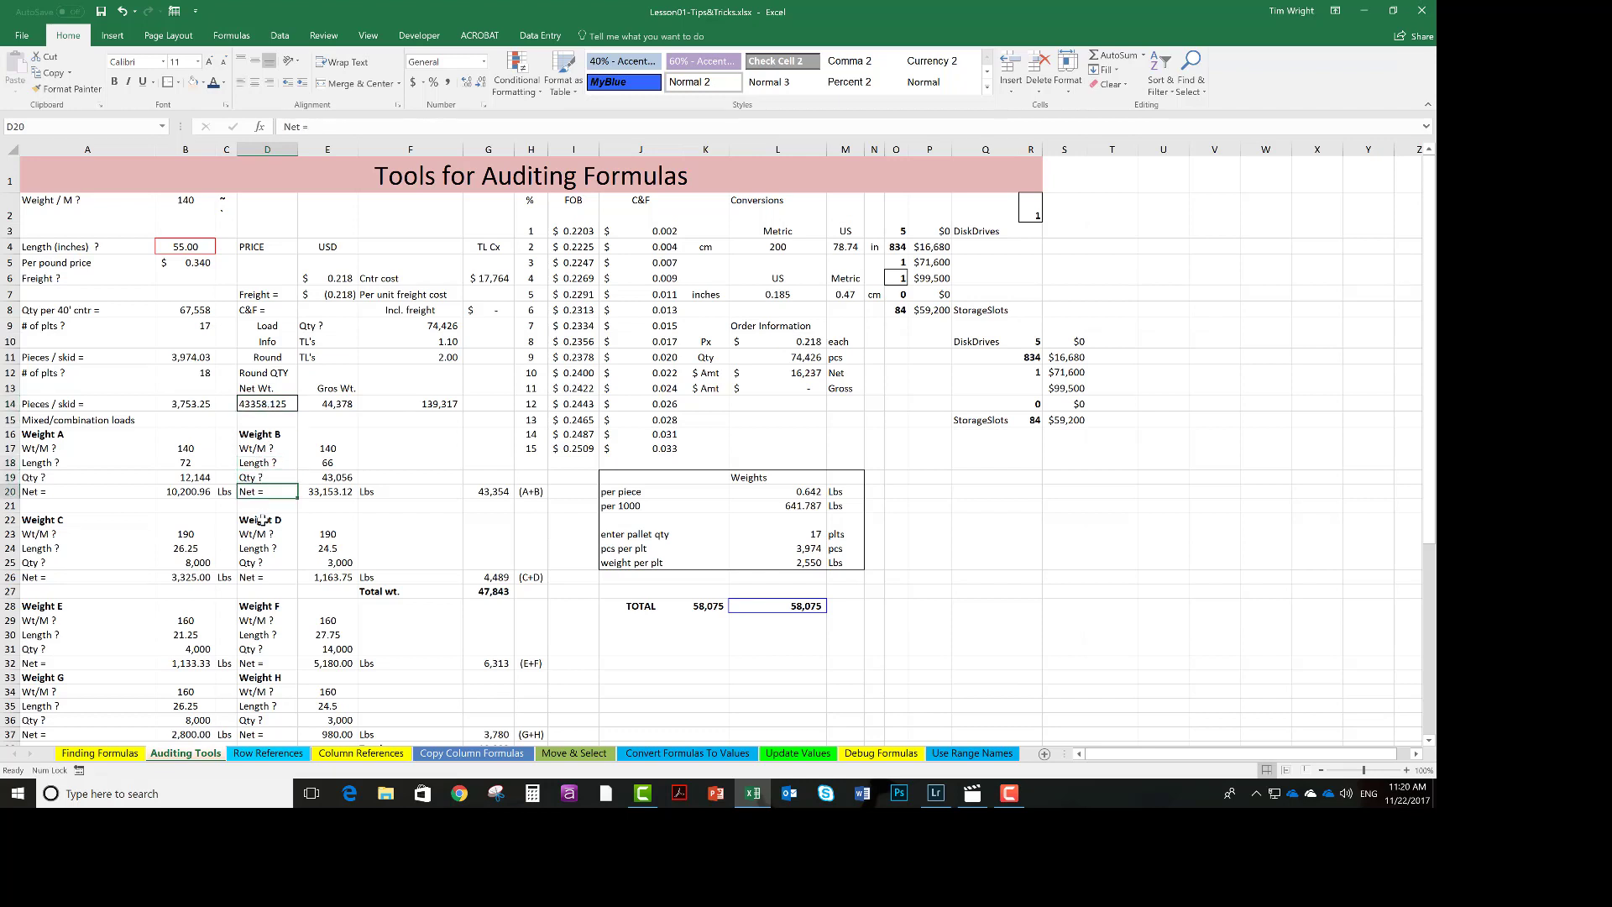
click(262, 521)
click(260, 549)
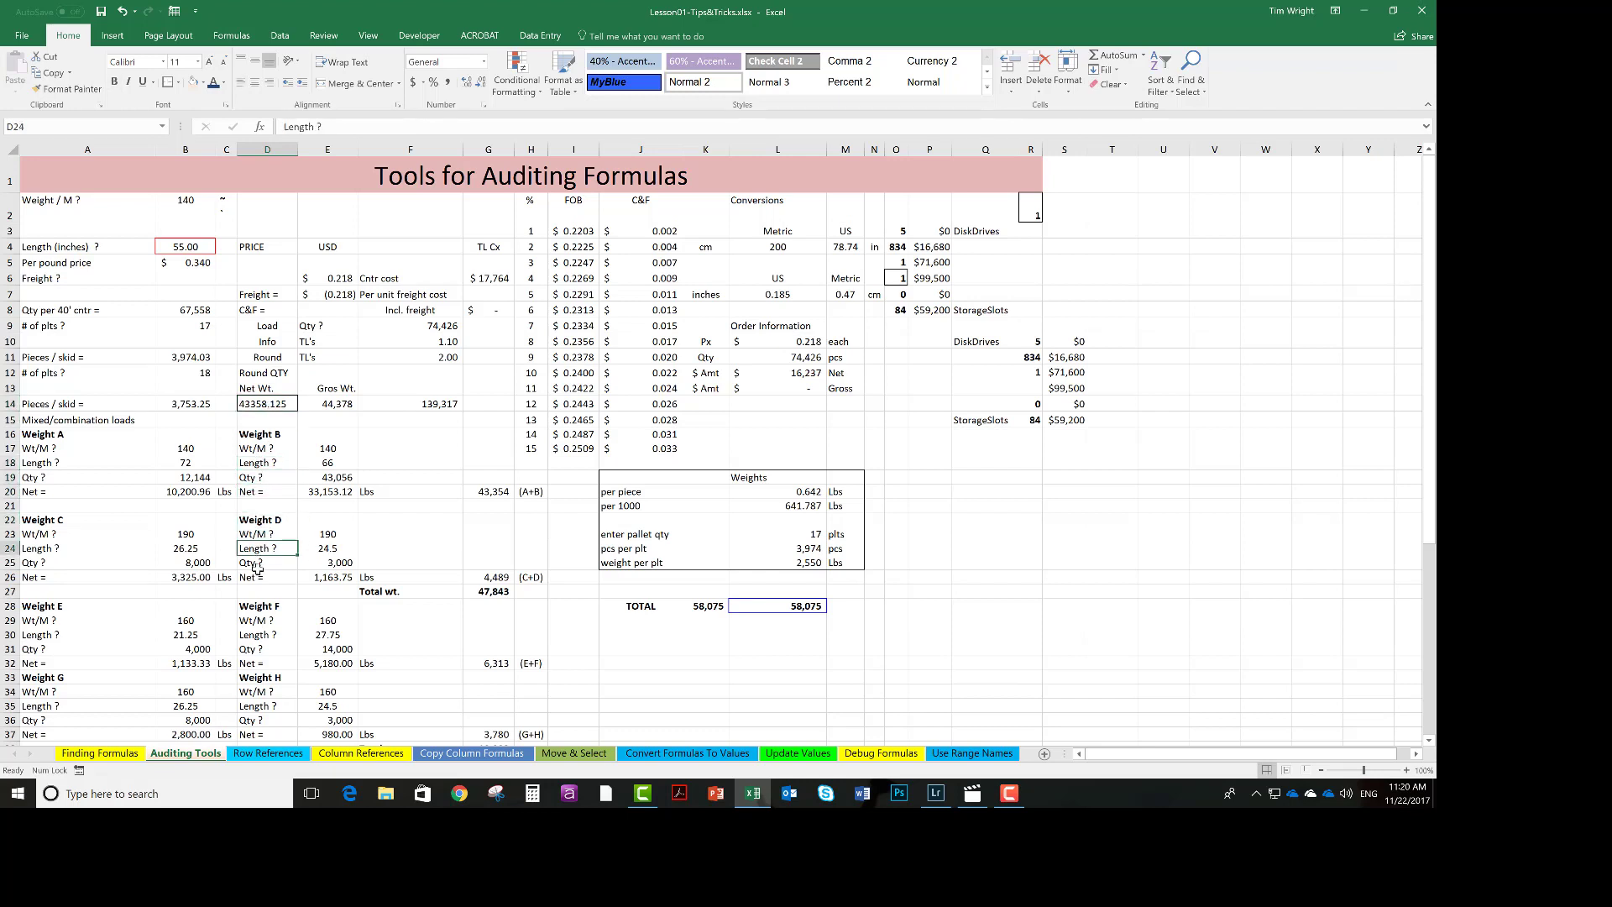
click(258, 566)
click(259, 586)
click(258, 614)
key(Down)
key(Down)
key(Down)
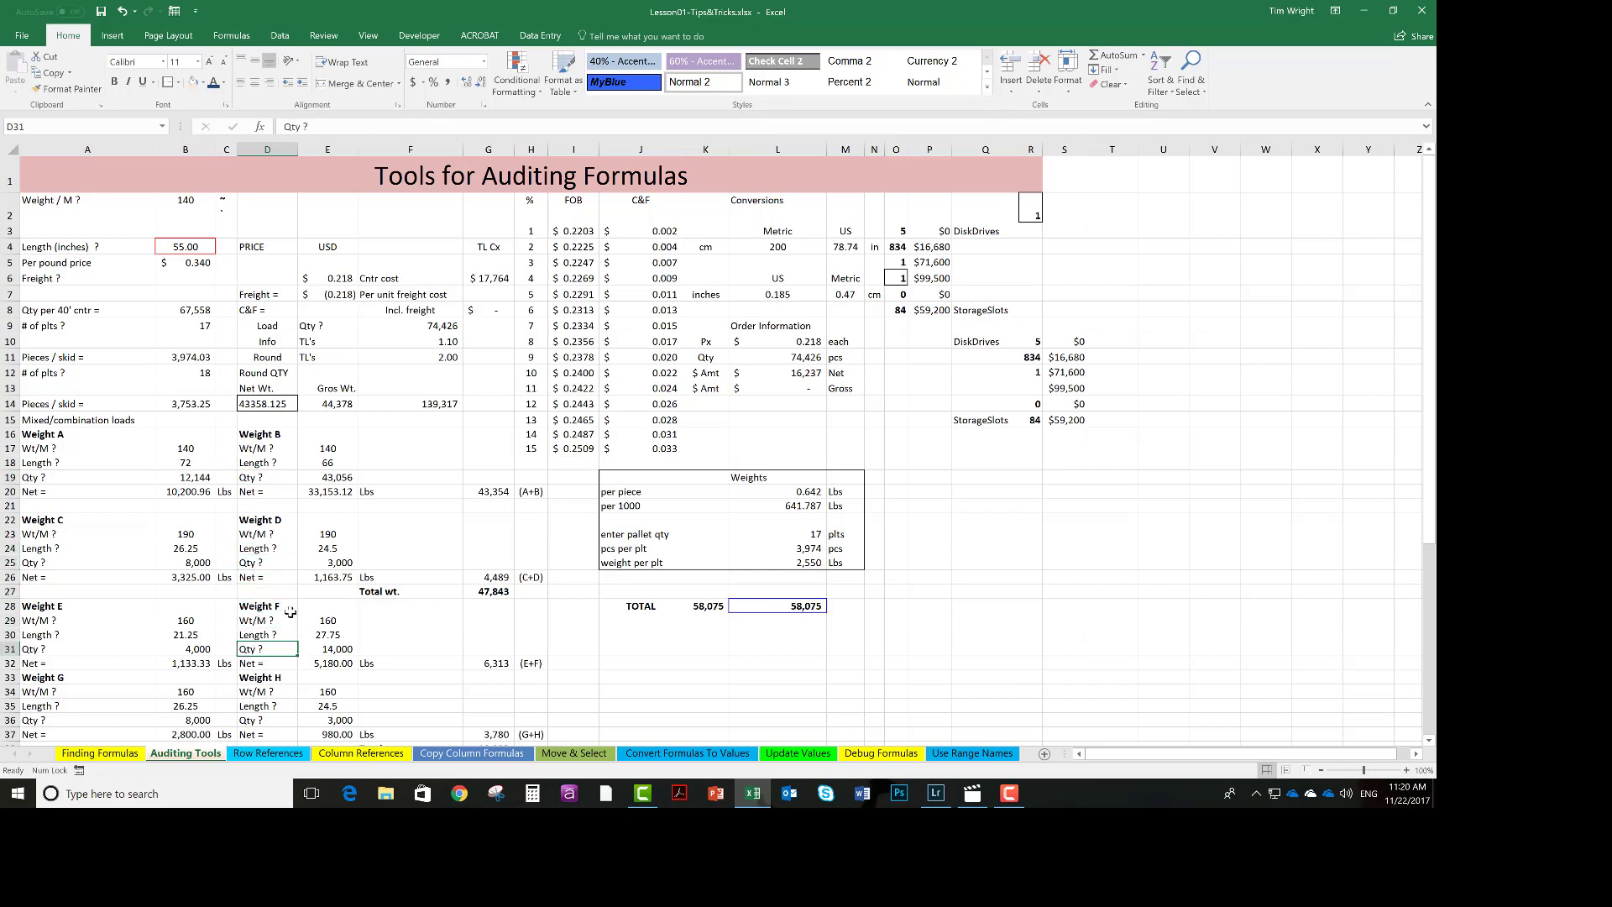
Examine the formulas in the FOB percentage column and return to the length cell B4.
click(405, 313)
click(559, 343)
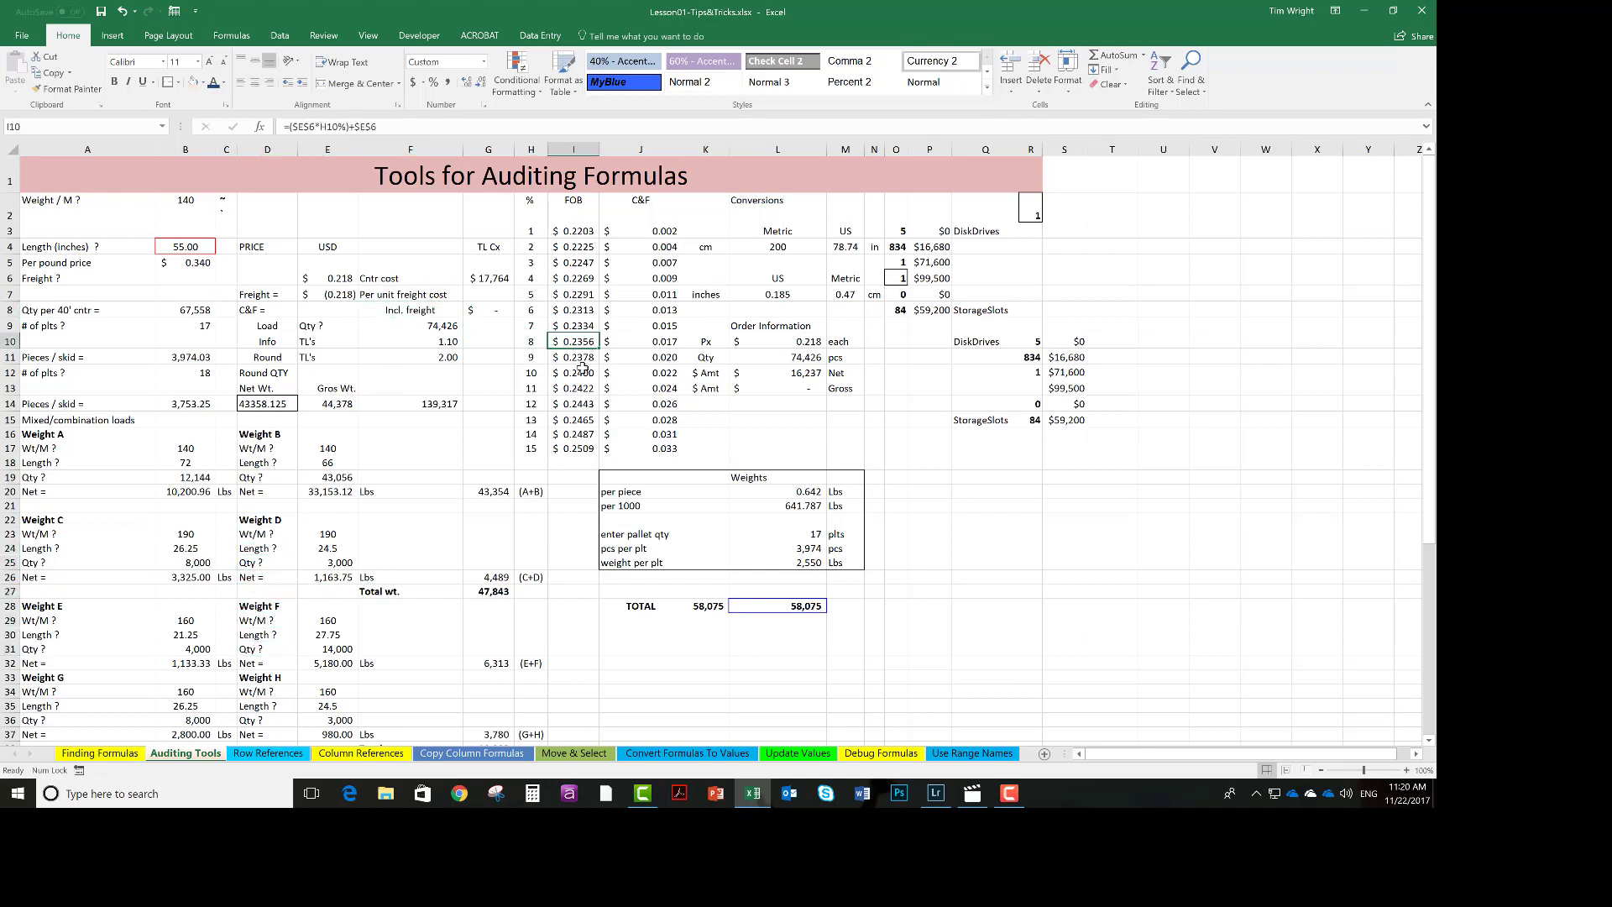
click(583, 371)
click(576, 418)
click(585, 324)
click(581, 277)
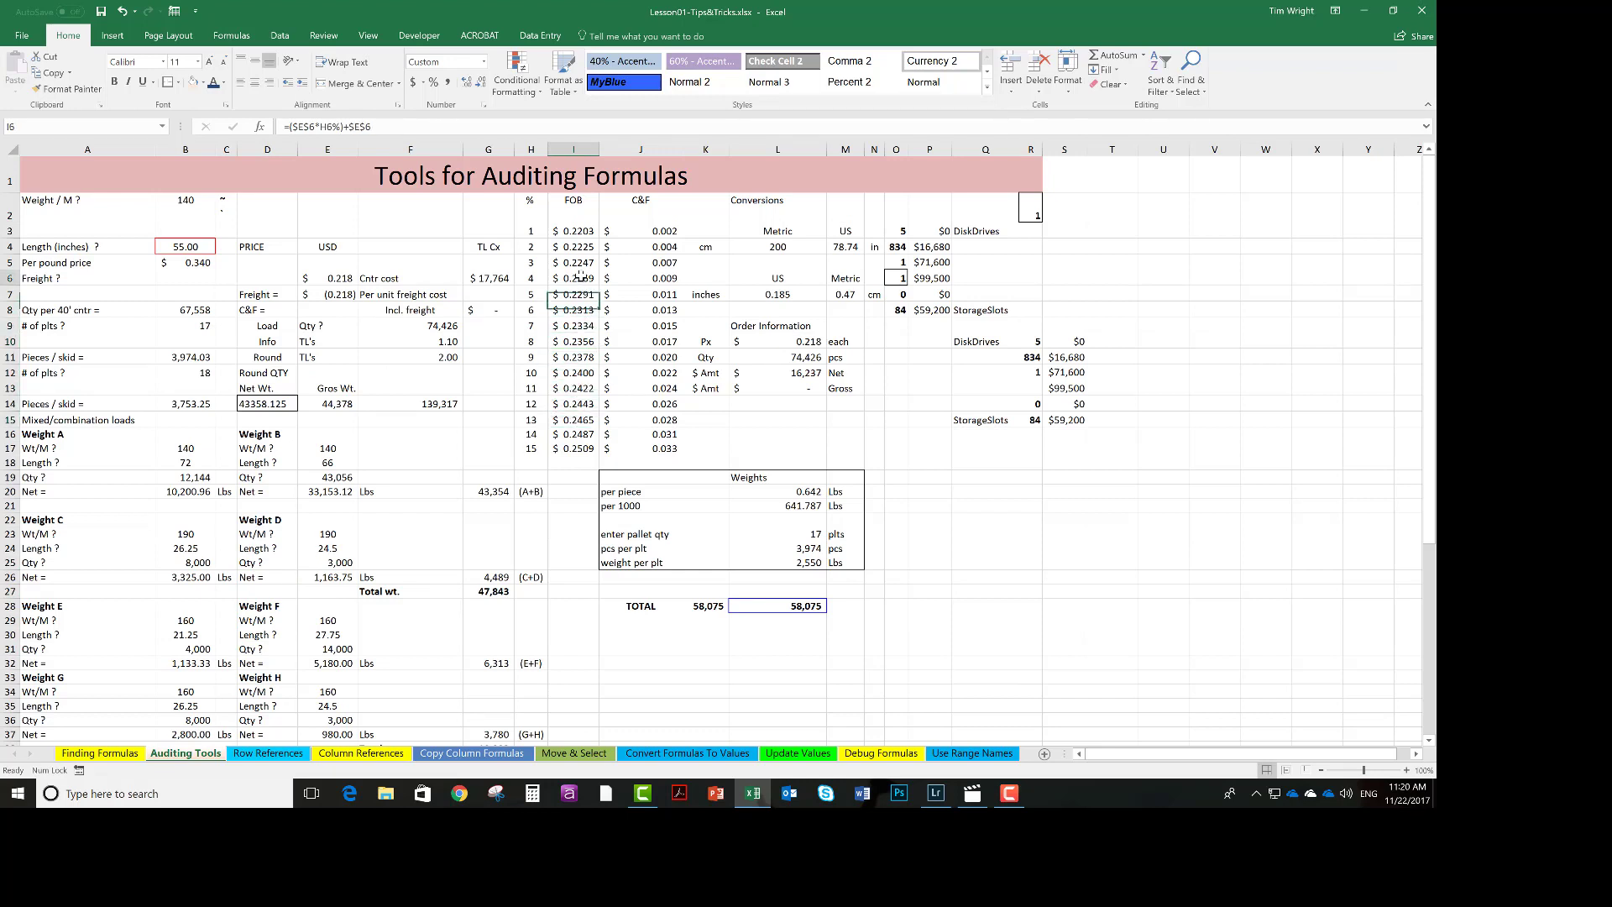
click(578, 245)
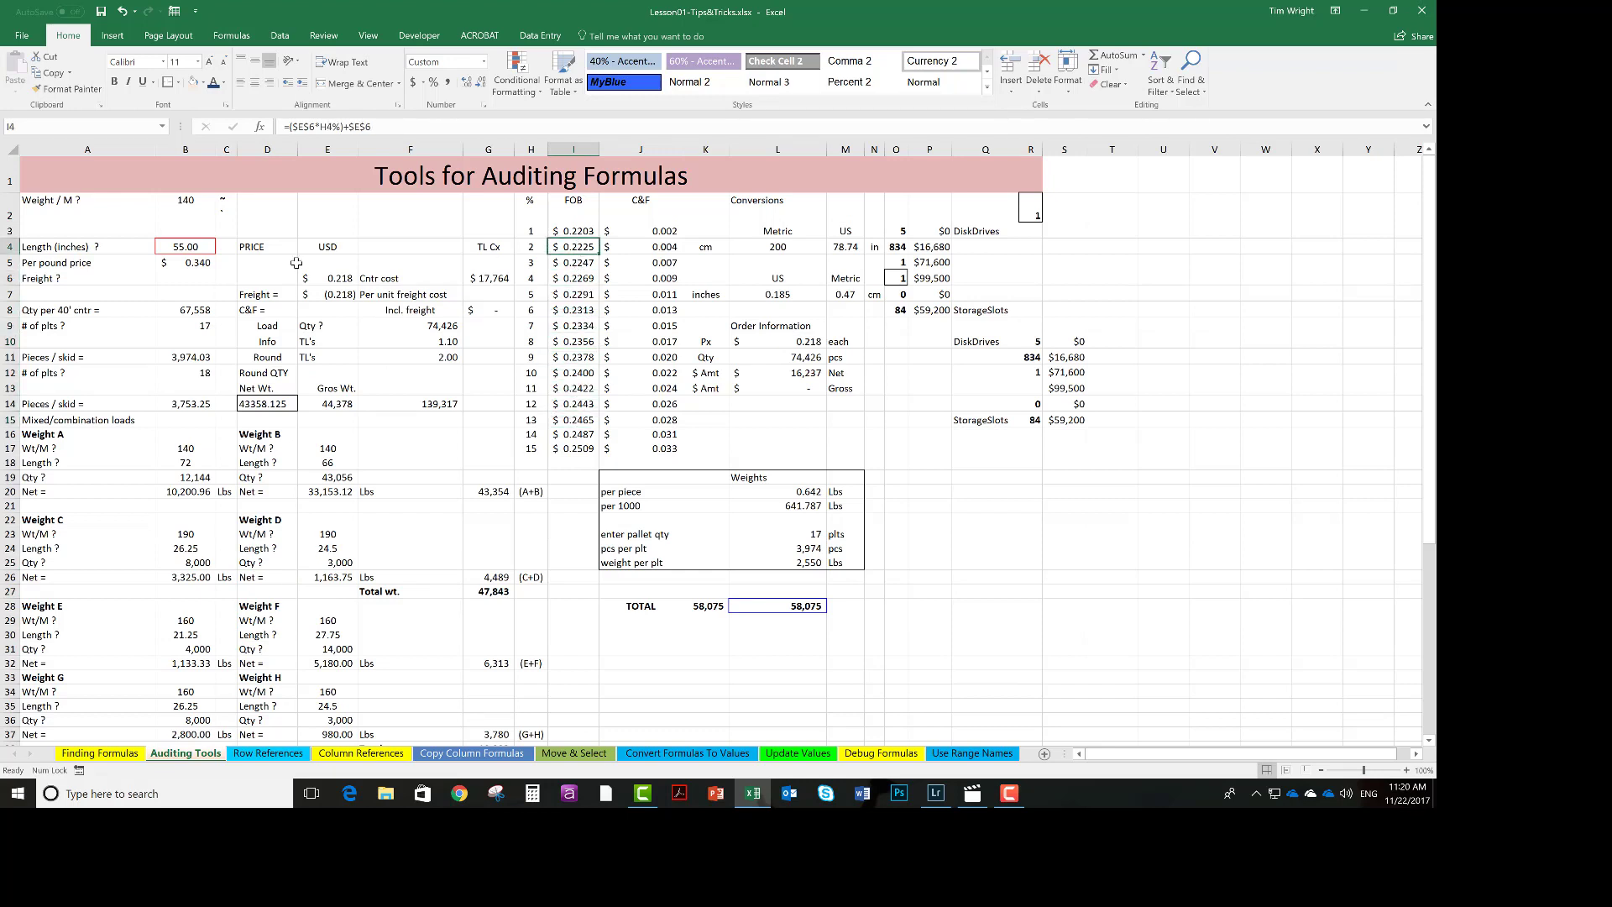
click(201, 248)
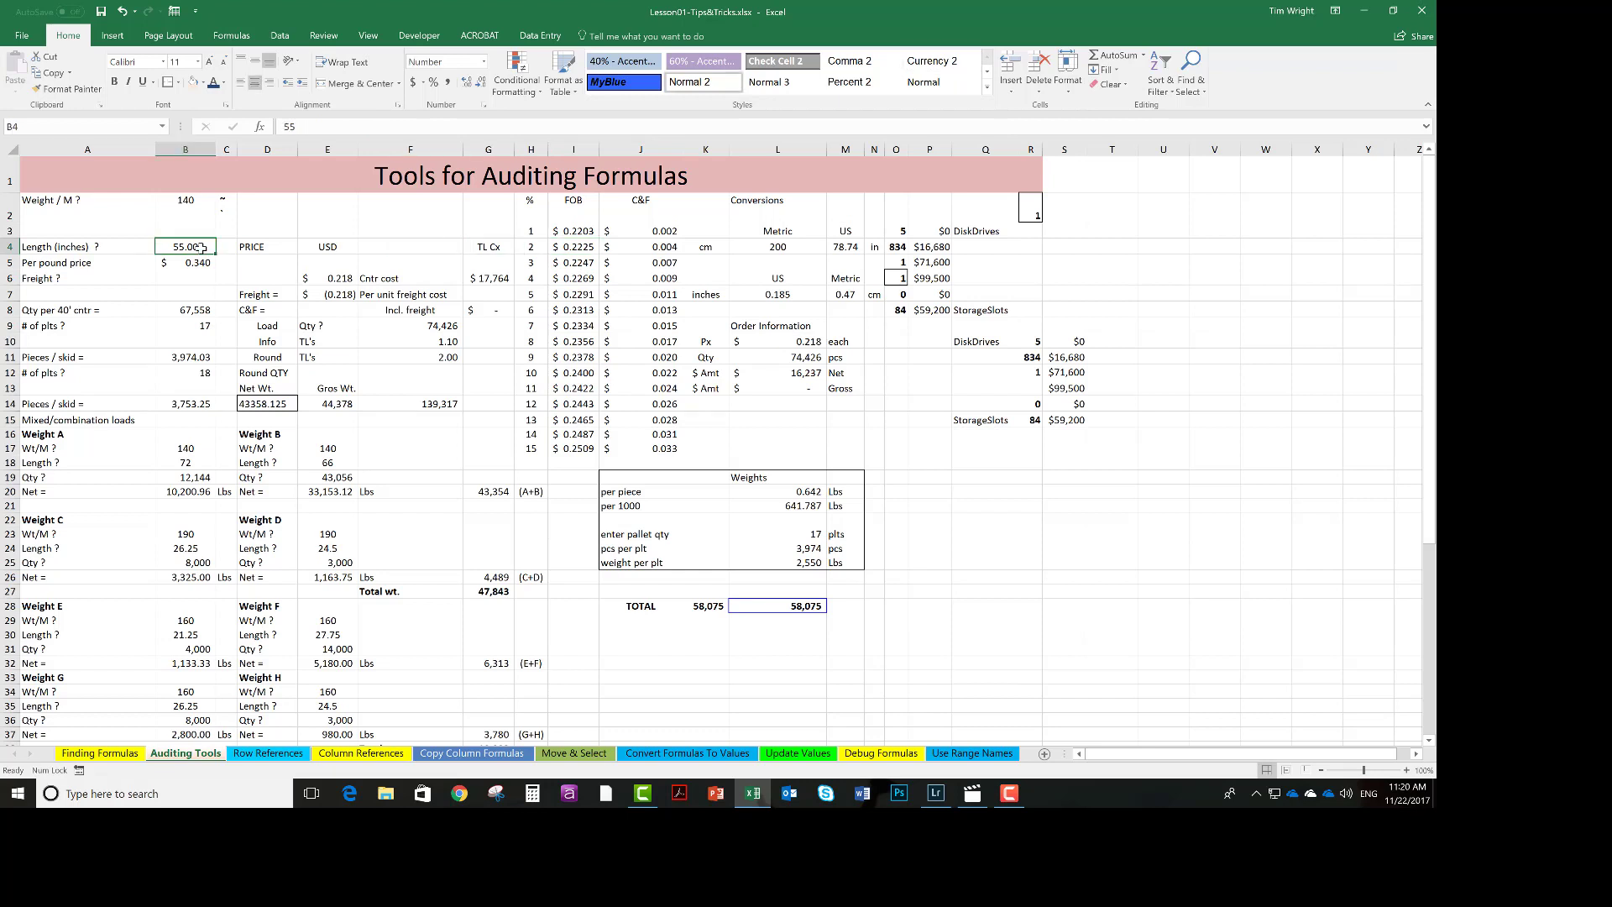
Trace the dependents of the length cell B4 through several levels with Trace Dependents.
click(232, 37)
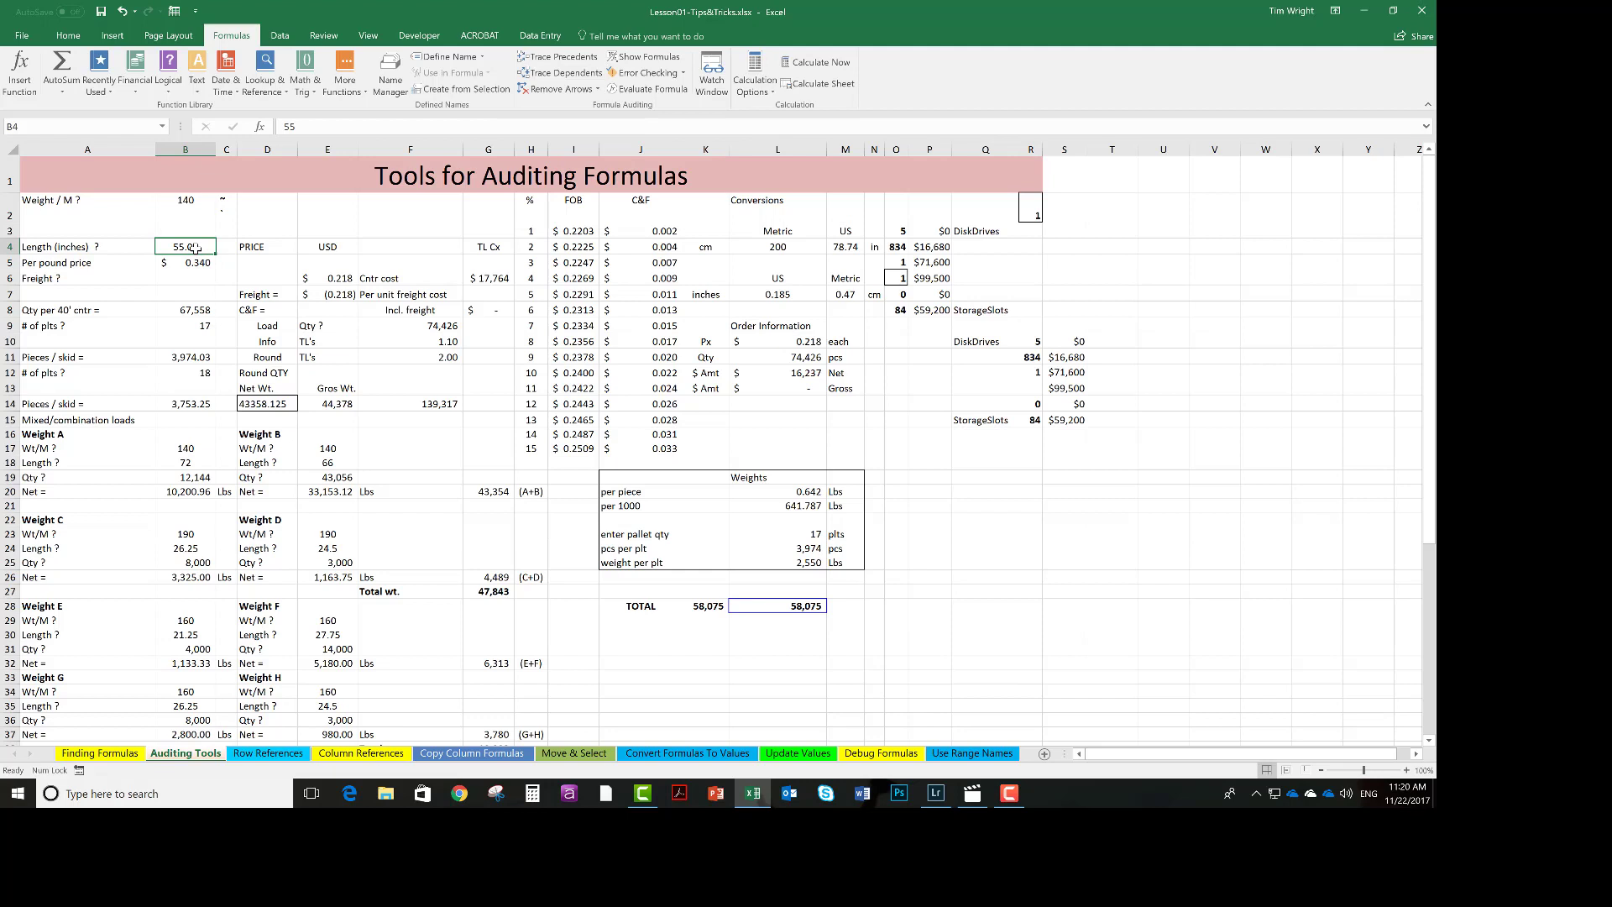
click(564, 74)
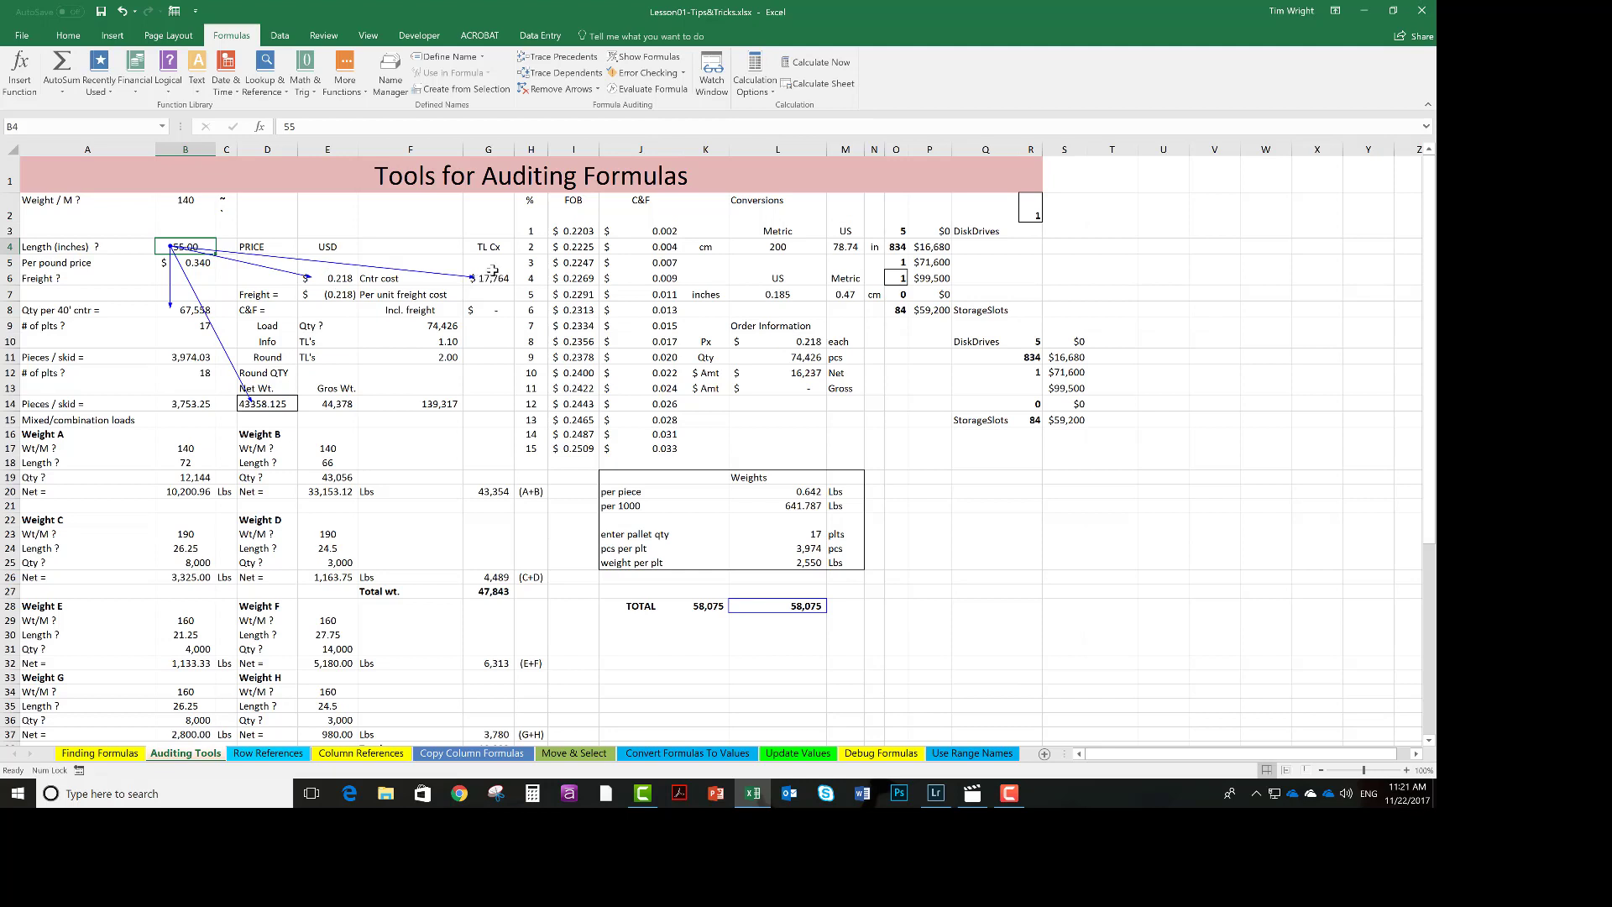
click(556, 74)
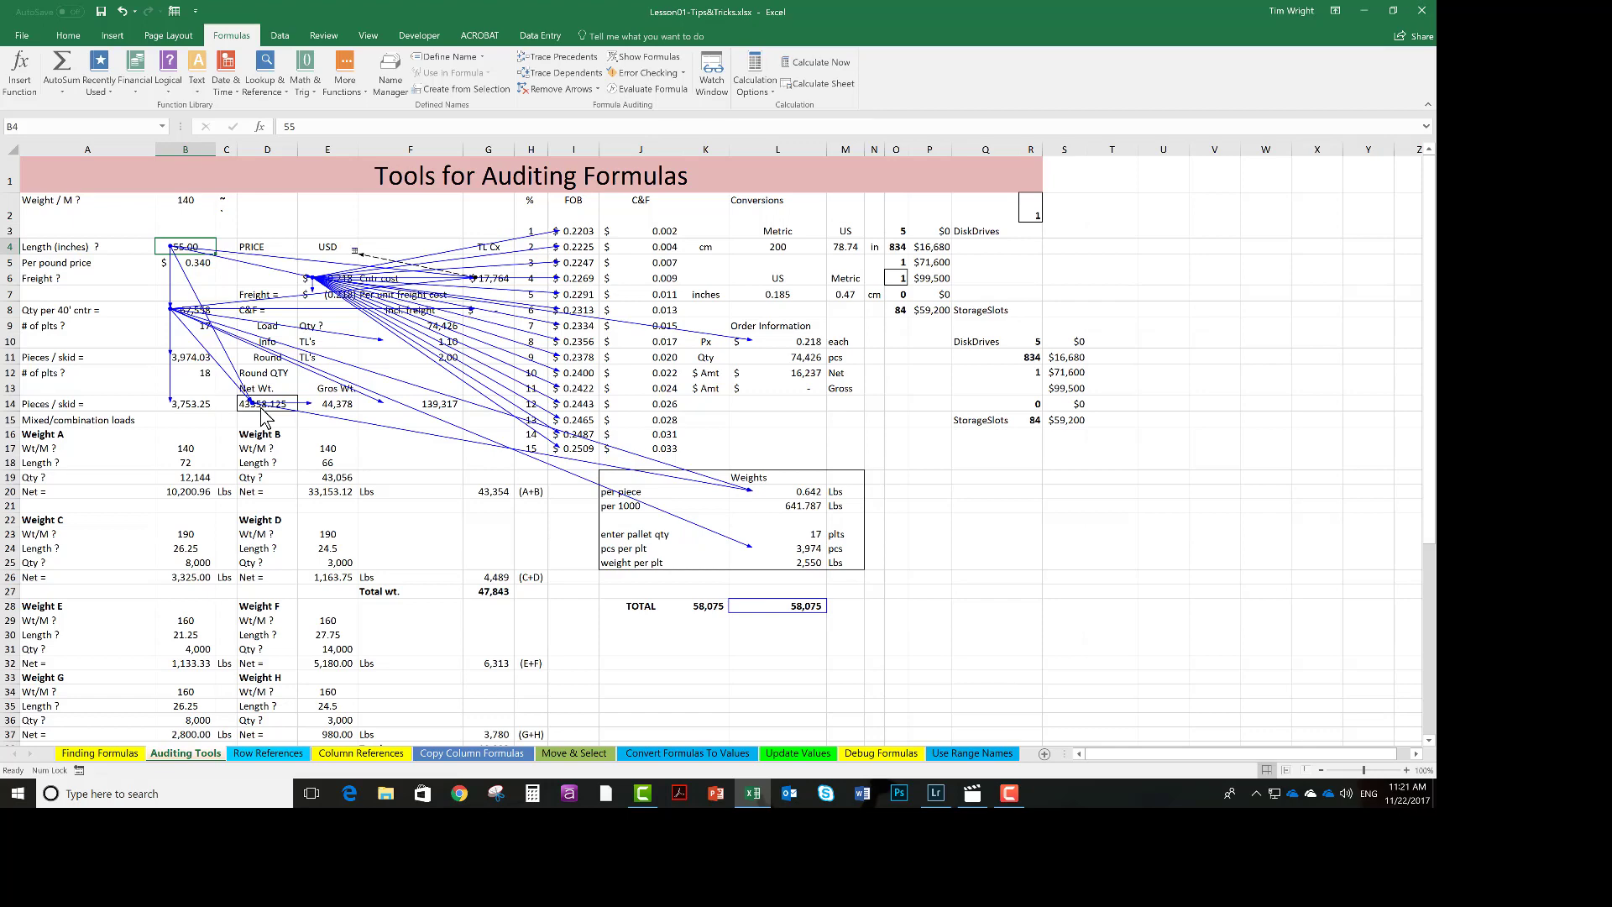
click(560, 73)
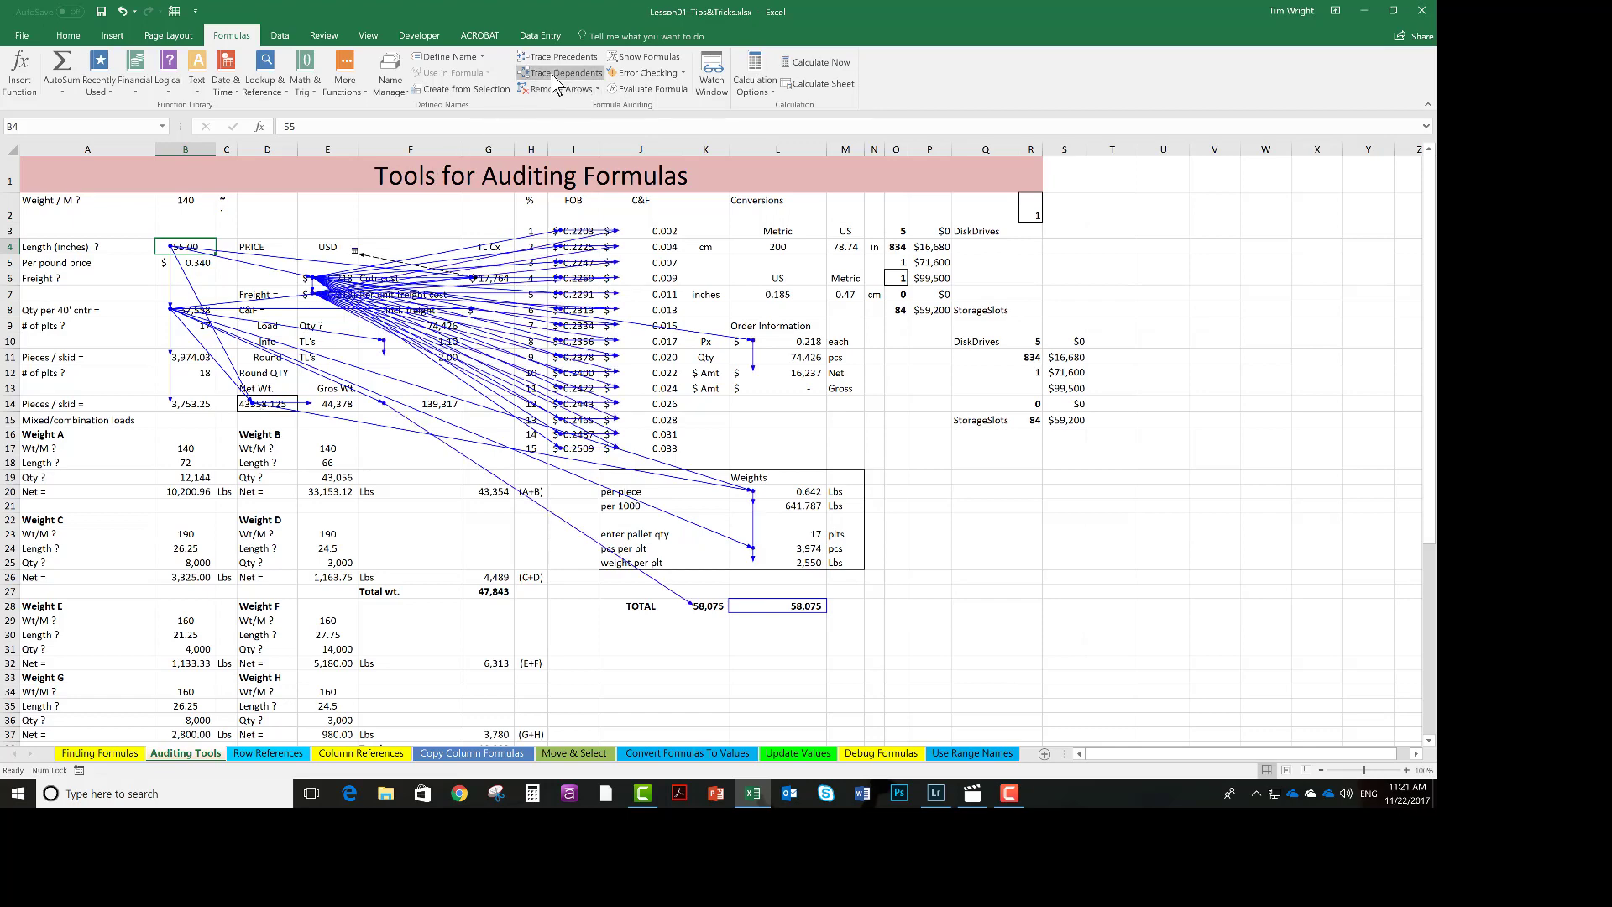
click(554, 78)
click(552, 76)
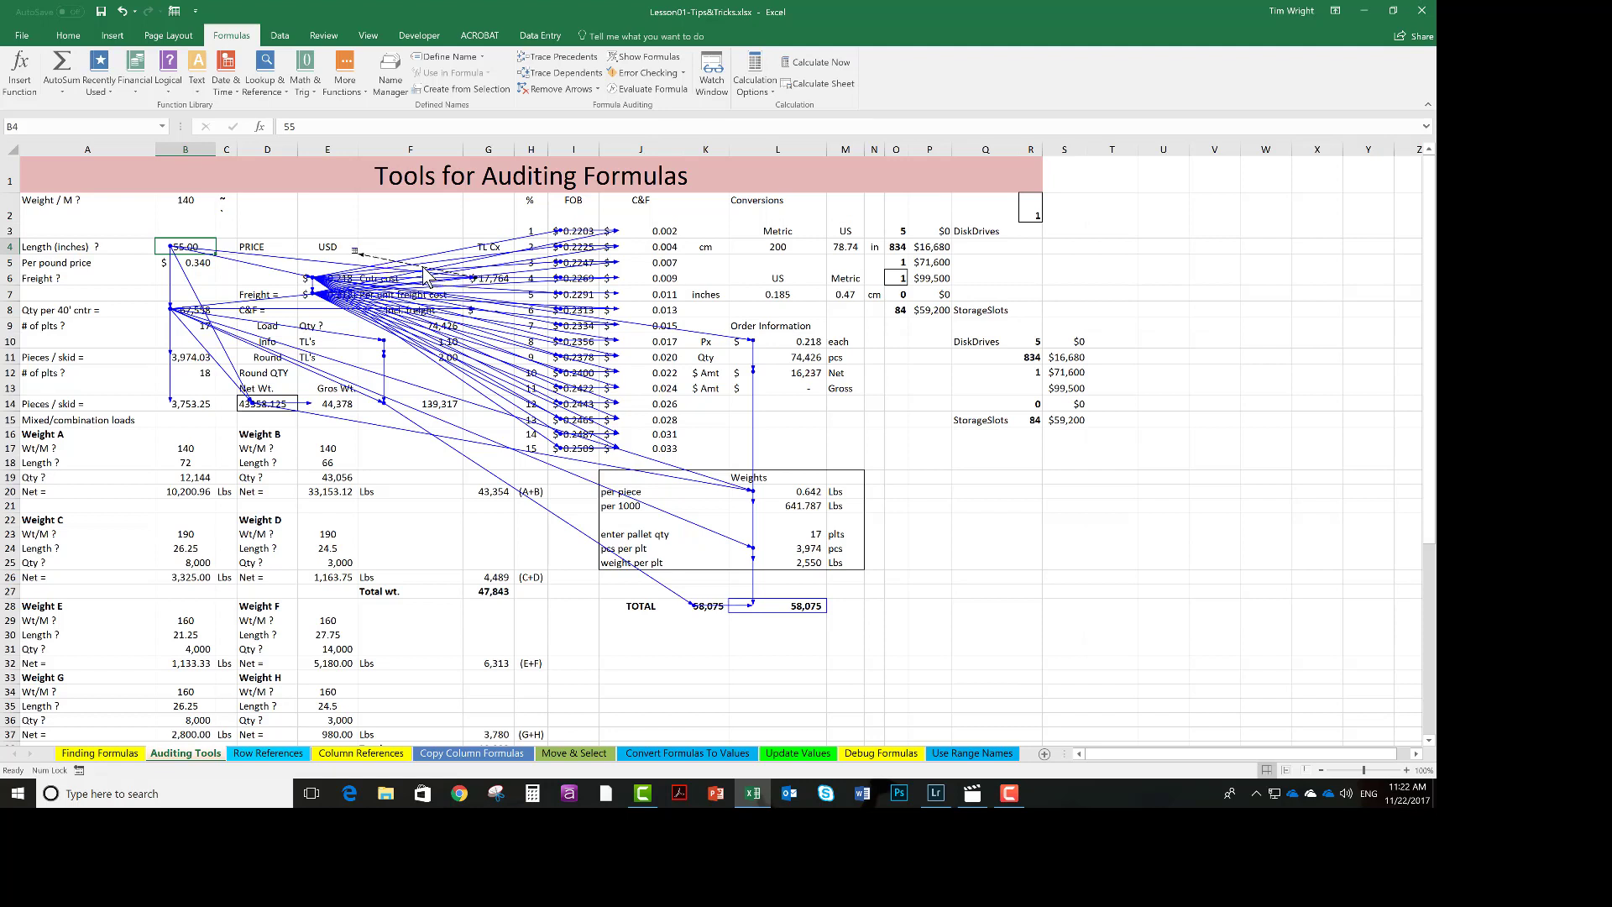
Follow the off-sheet dependent arrow with Go To to the referenced Update Values cell.
double_click(377, 259)
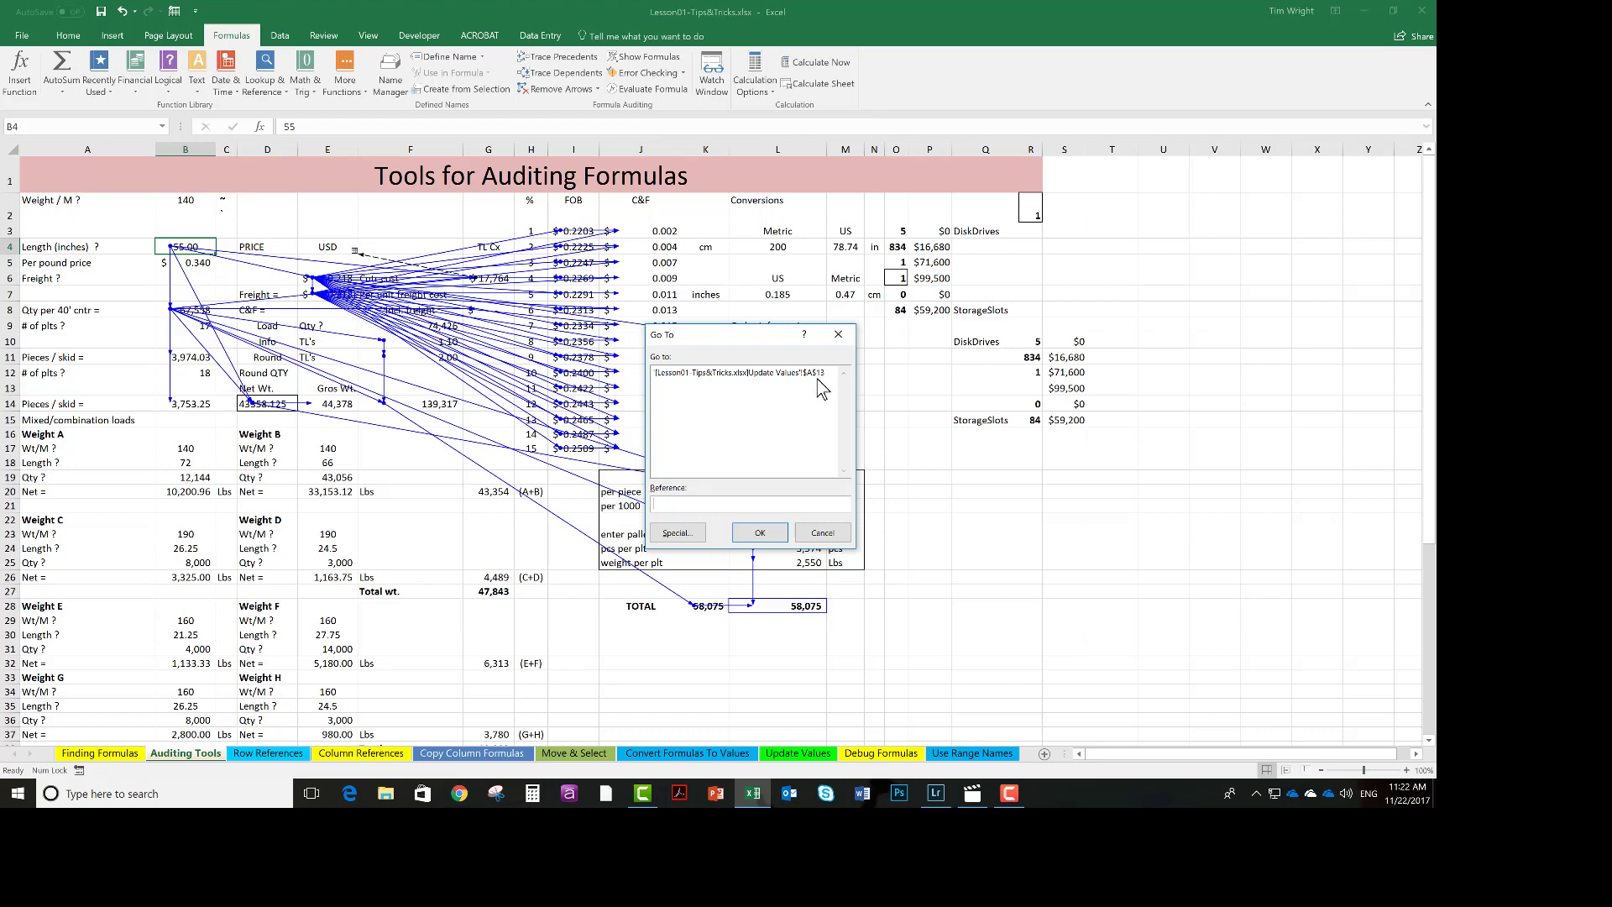
click(742, 374)
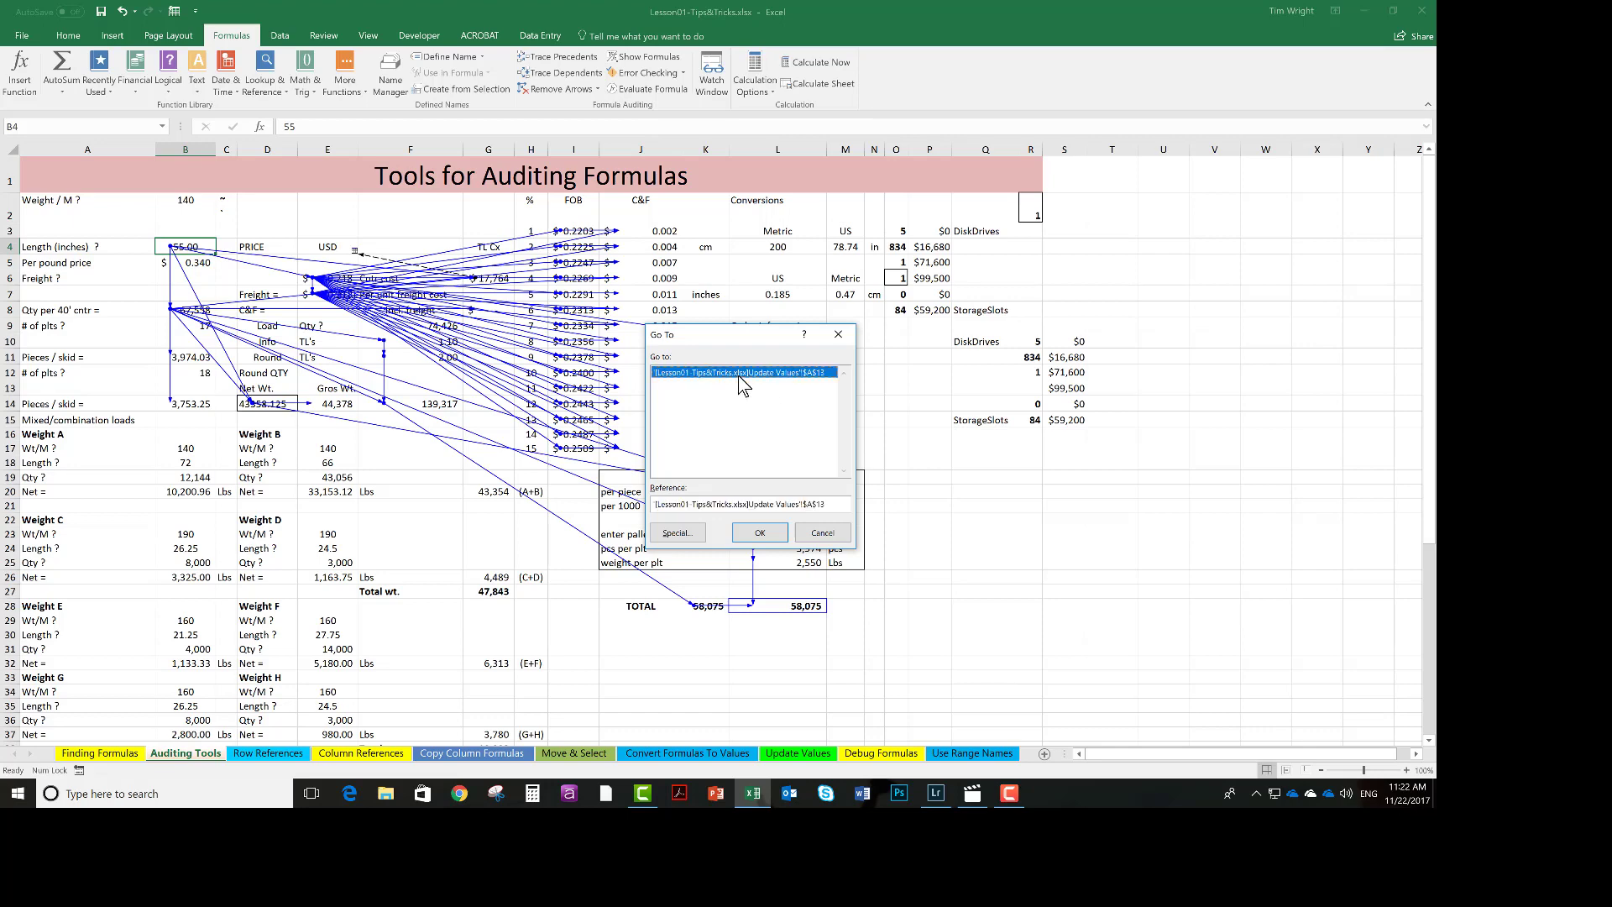
click(760, 534)
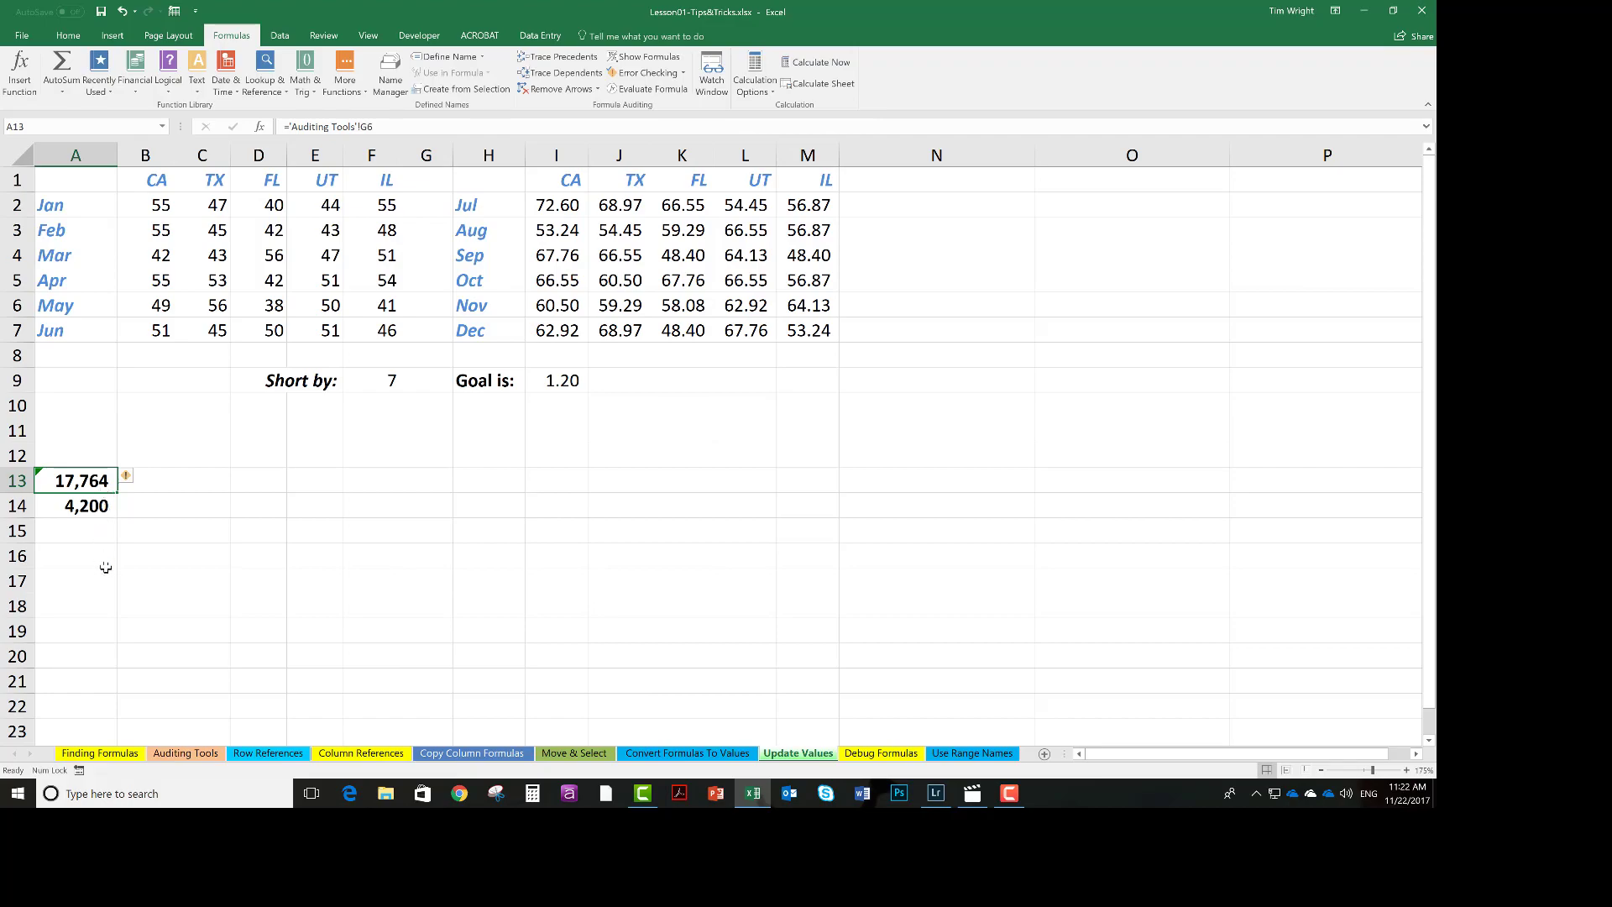
Return to the Auditing Tools sheet and remove all tracer arrows.
click(176, 754)
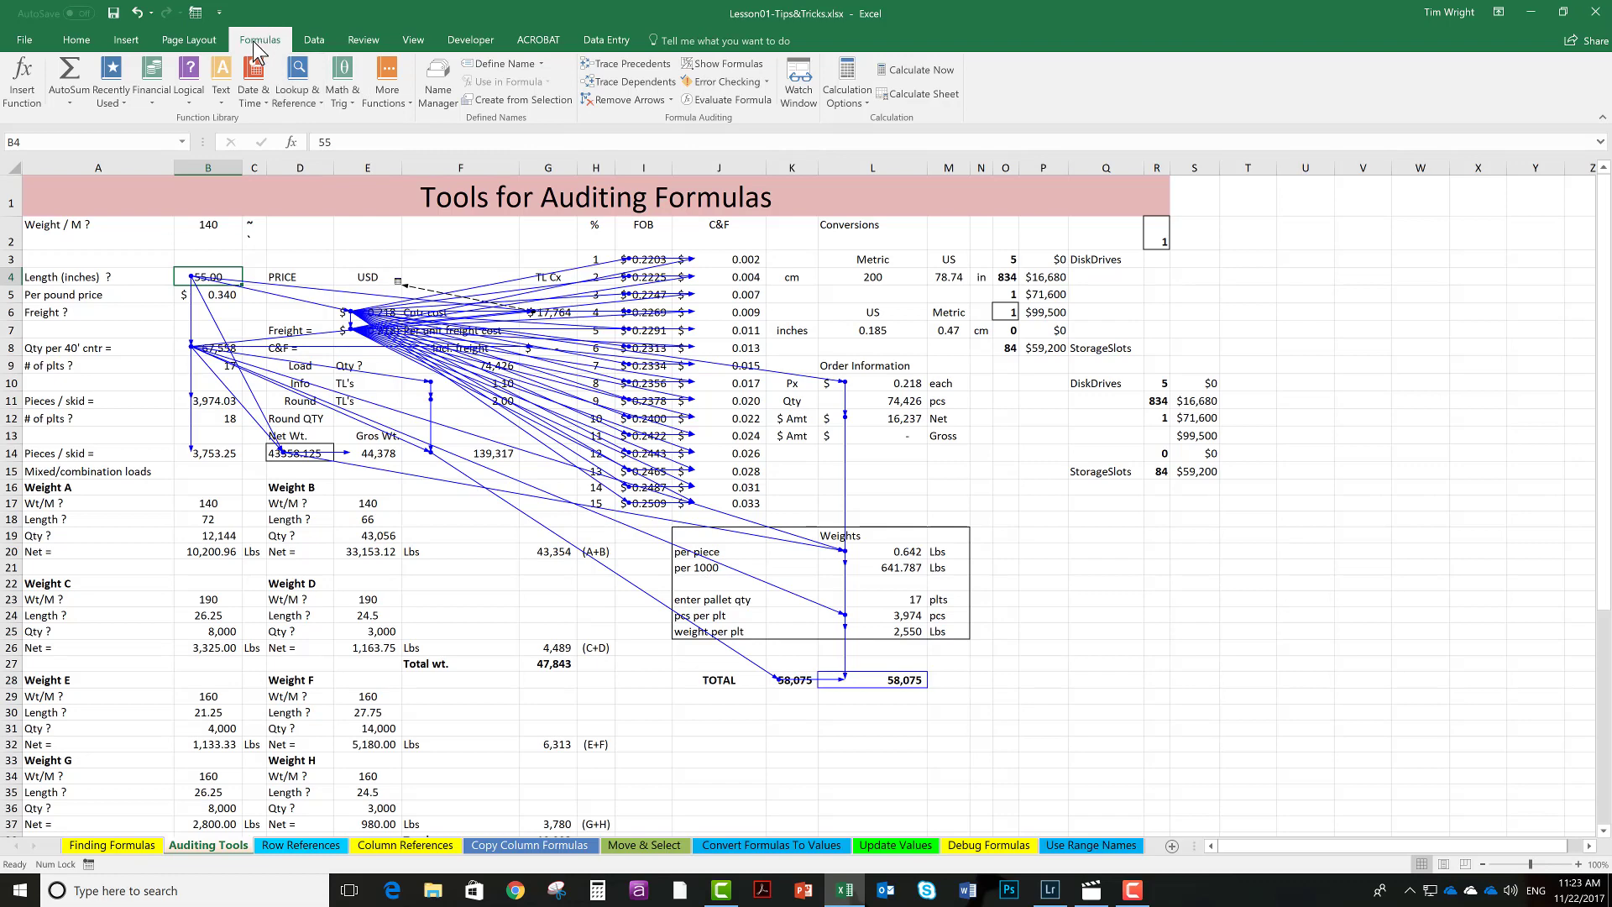
click(623, 101)
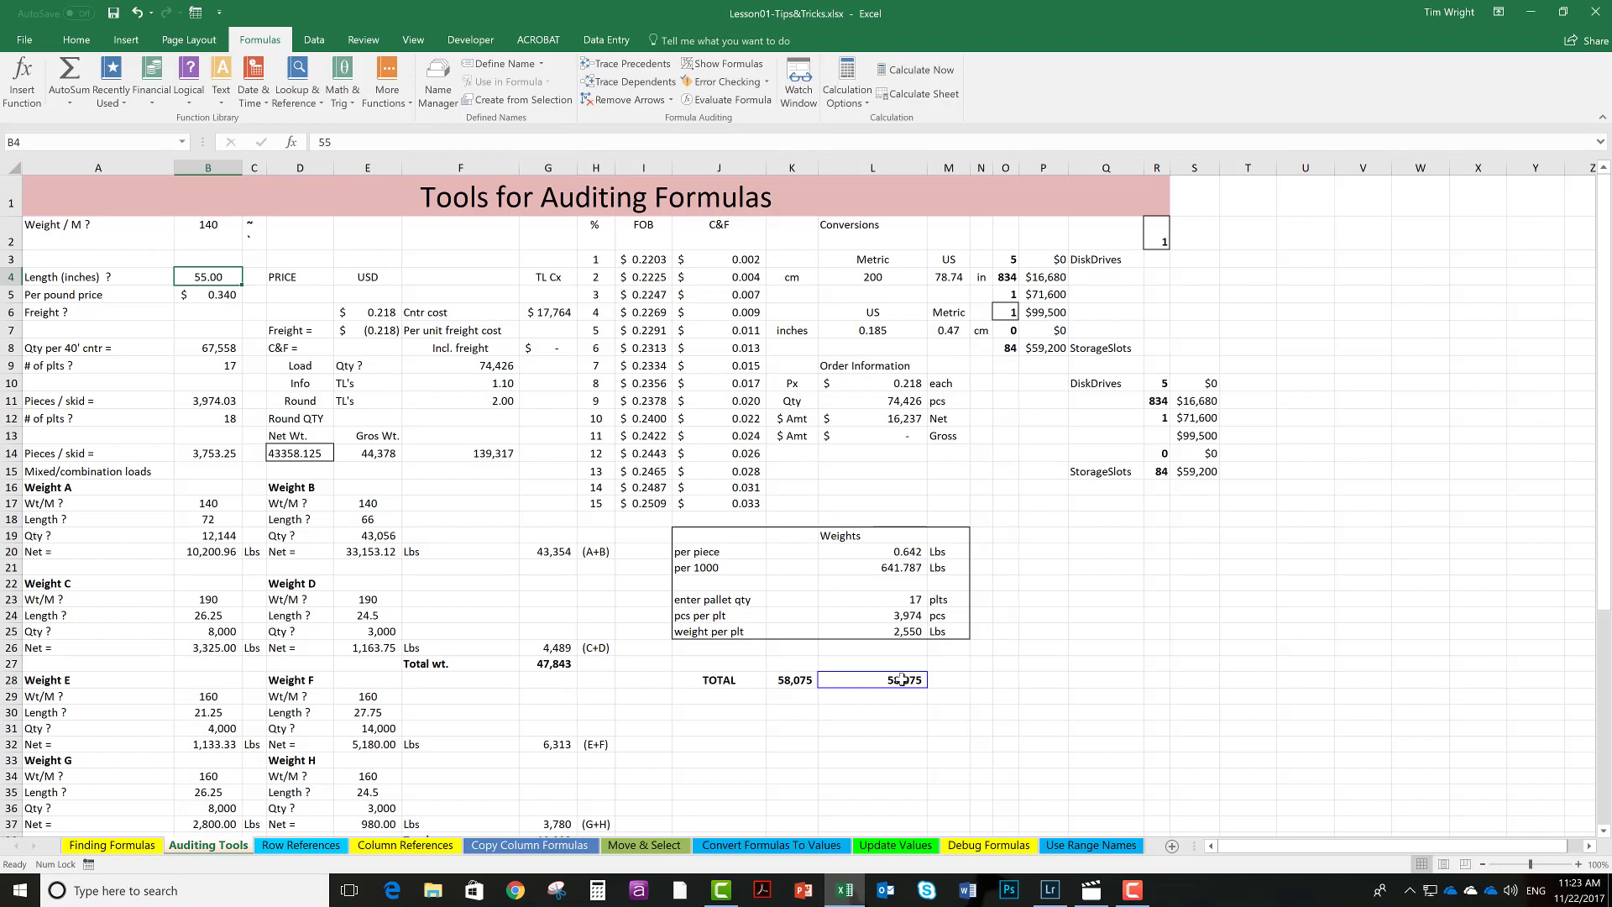
Trace the precedents of the TOTAL cell L28 through several levels, then remove the arrows.
click(902, 679)
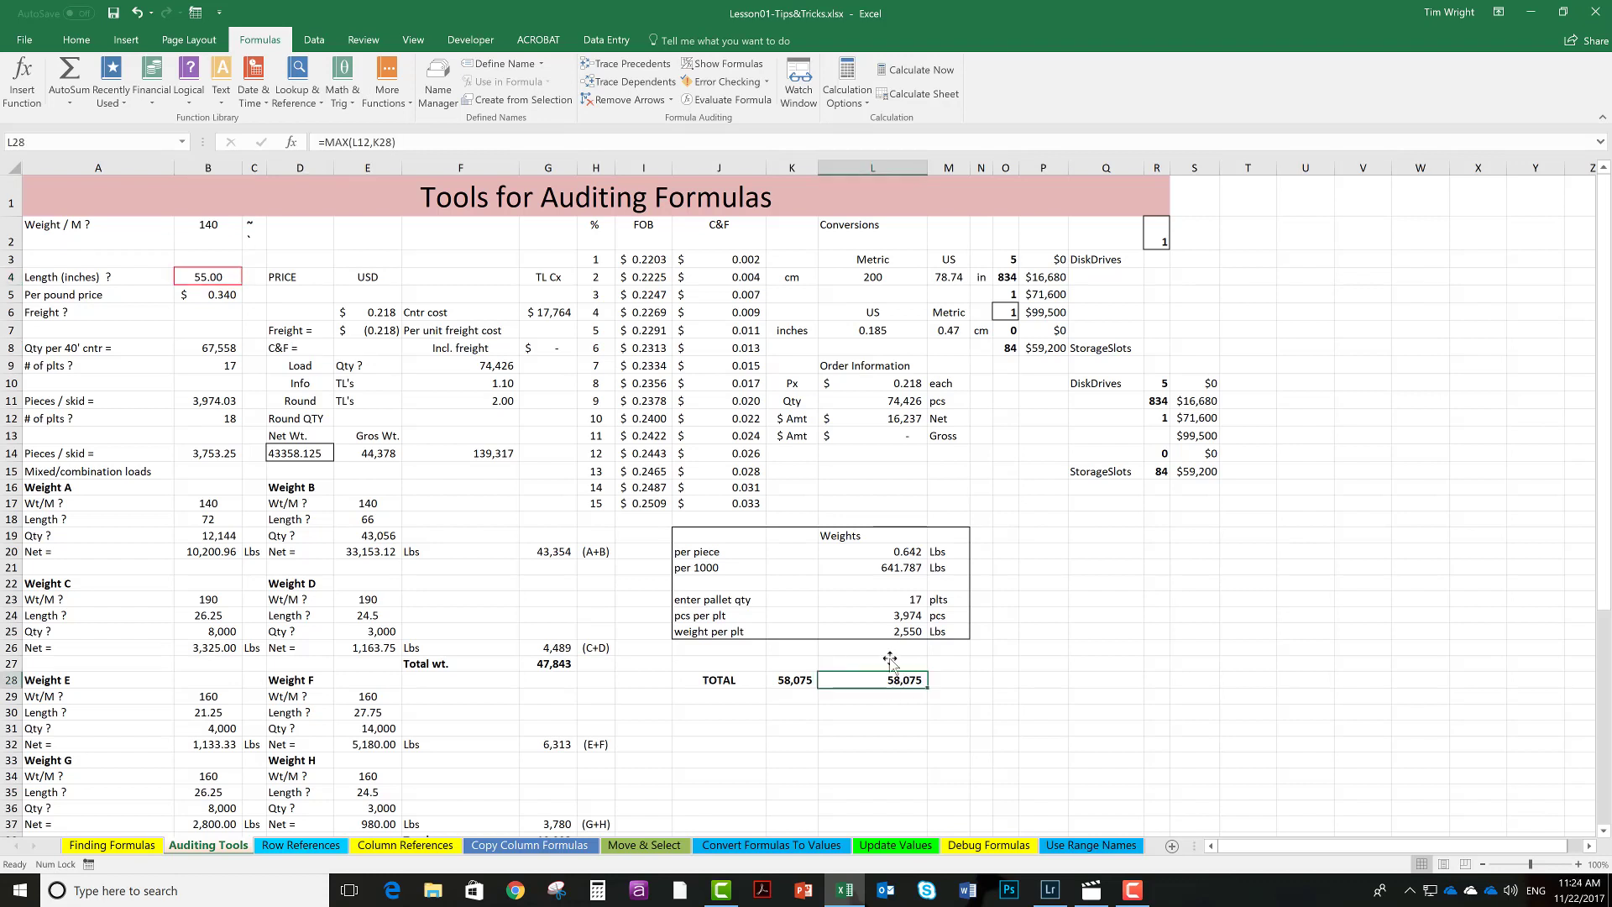
click(635, 67)
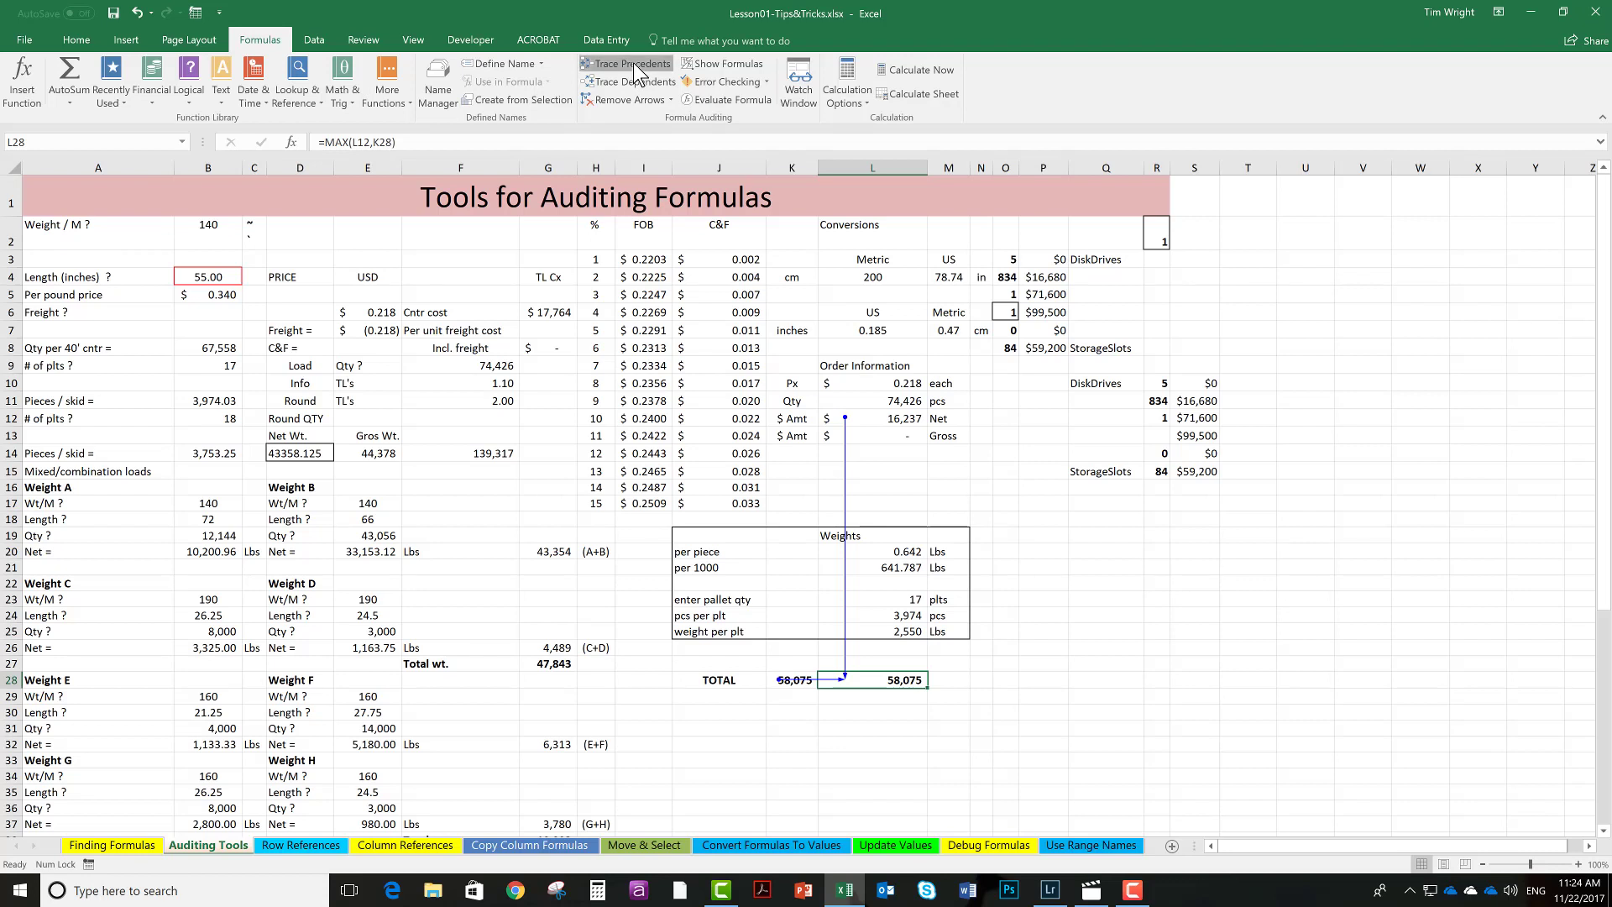
click(634, 64)
click(635, 63)
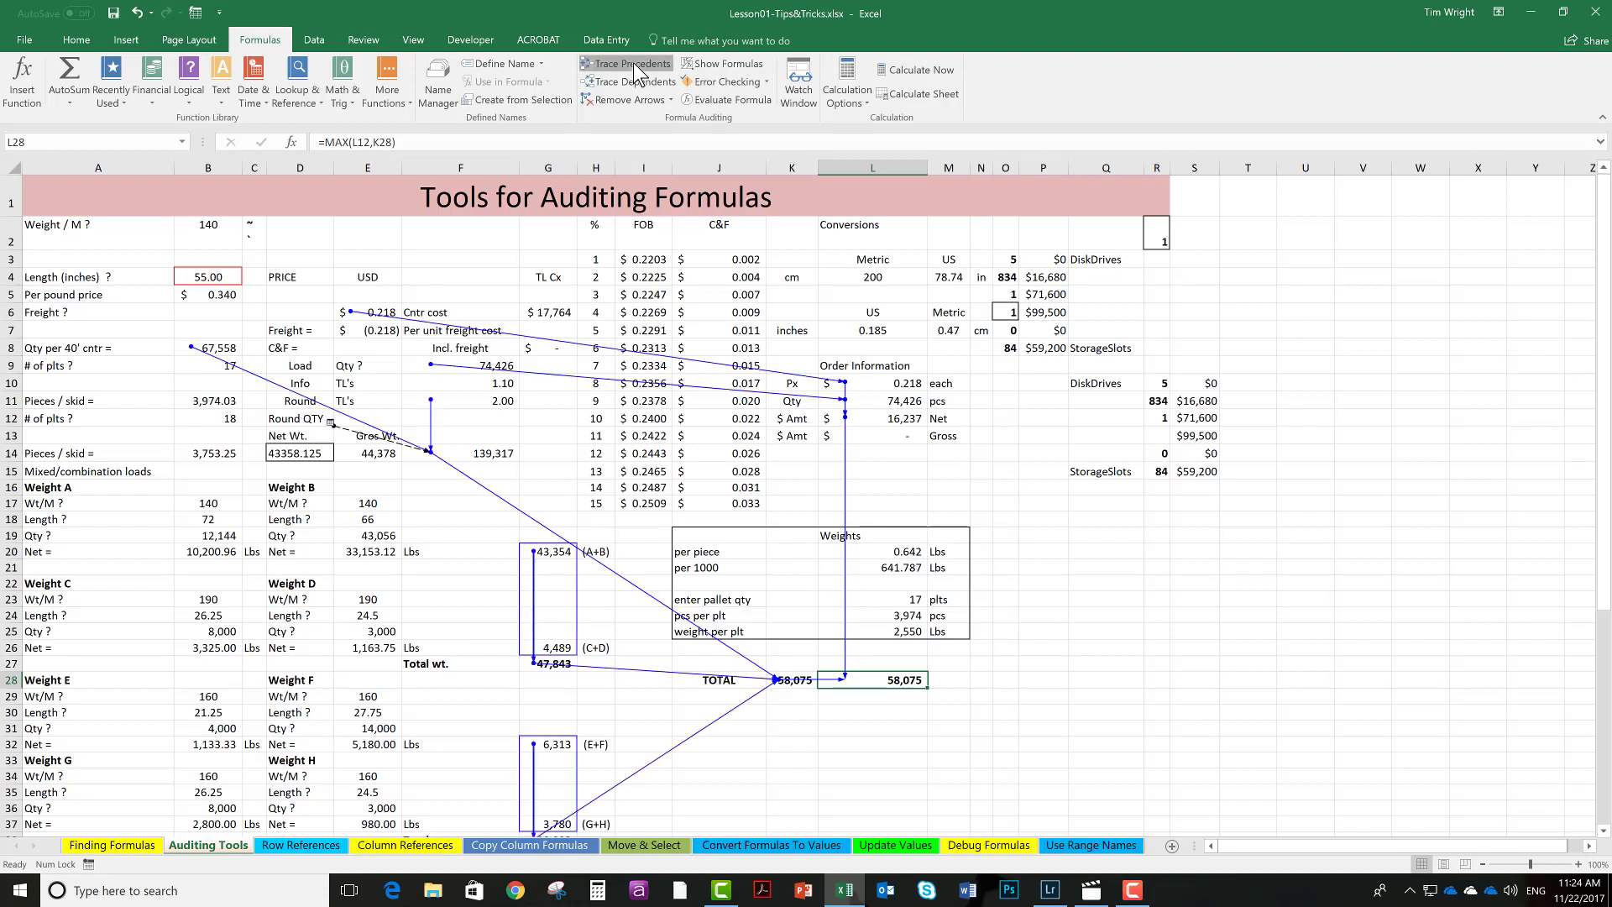
click(635, 63)
click(634, 63)
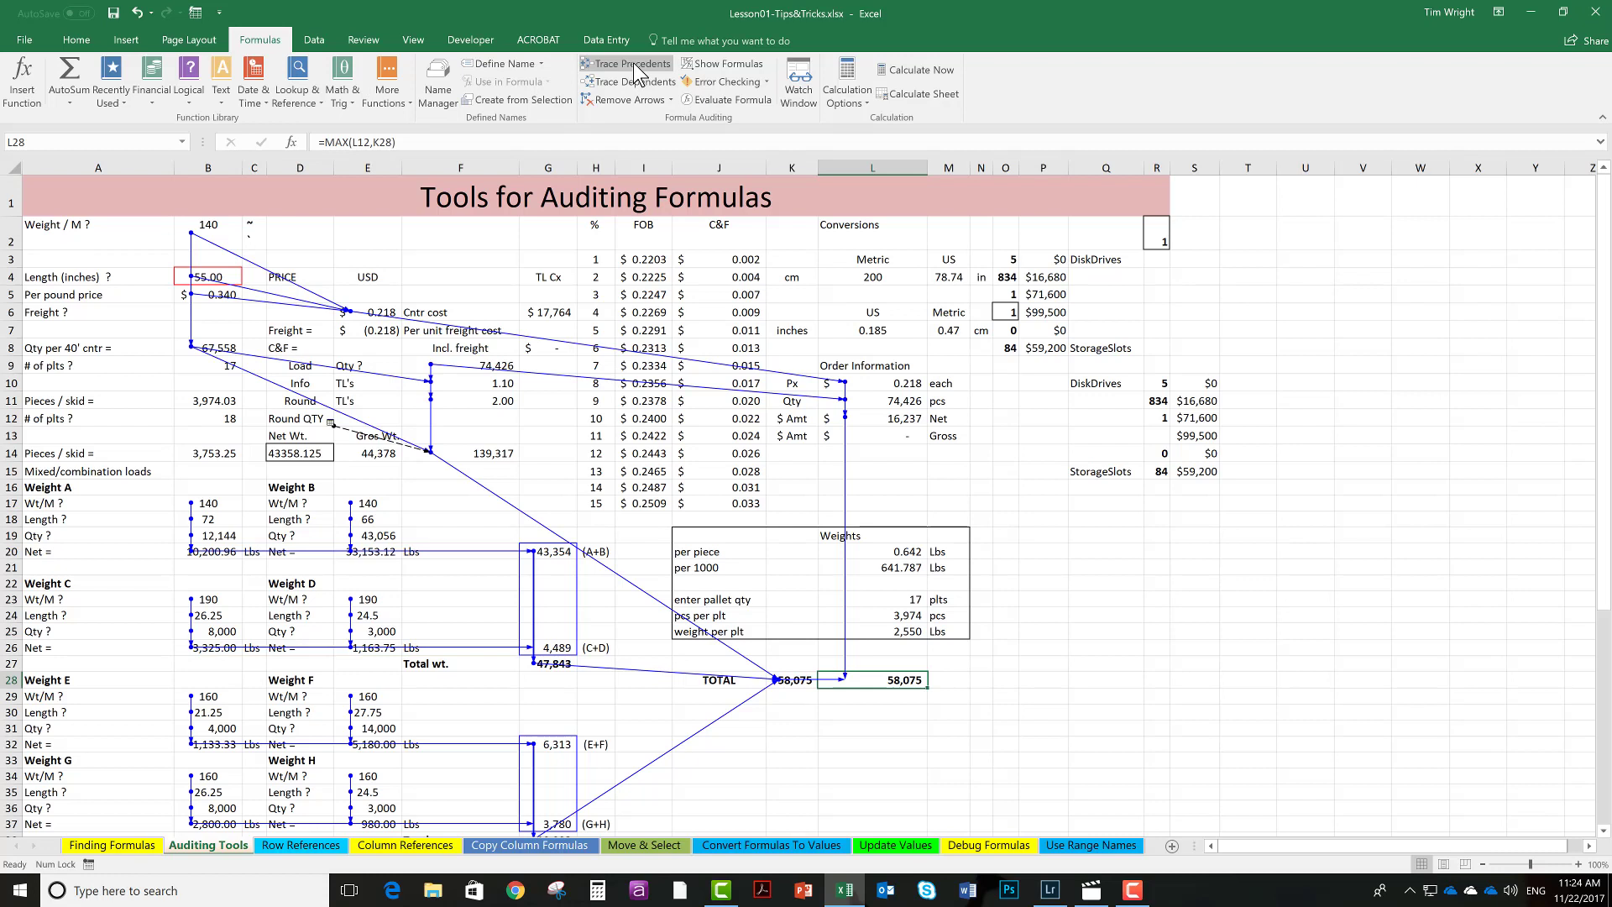
click(628, 97)
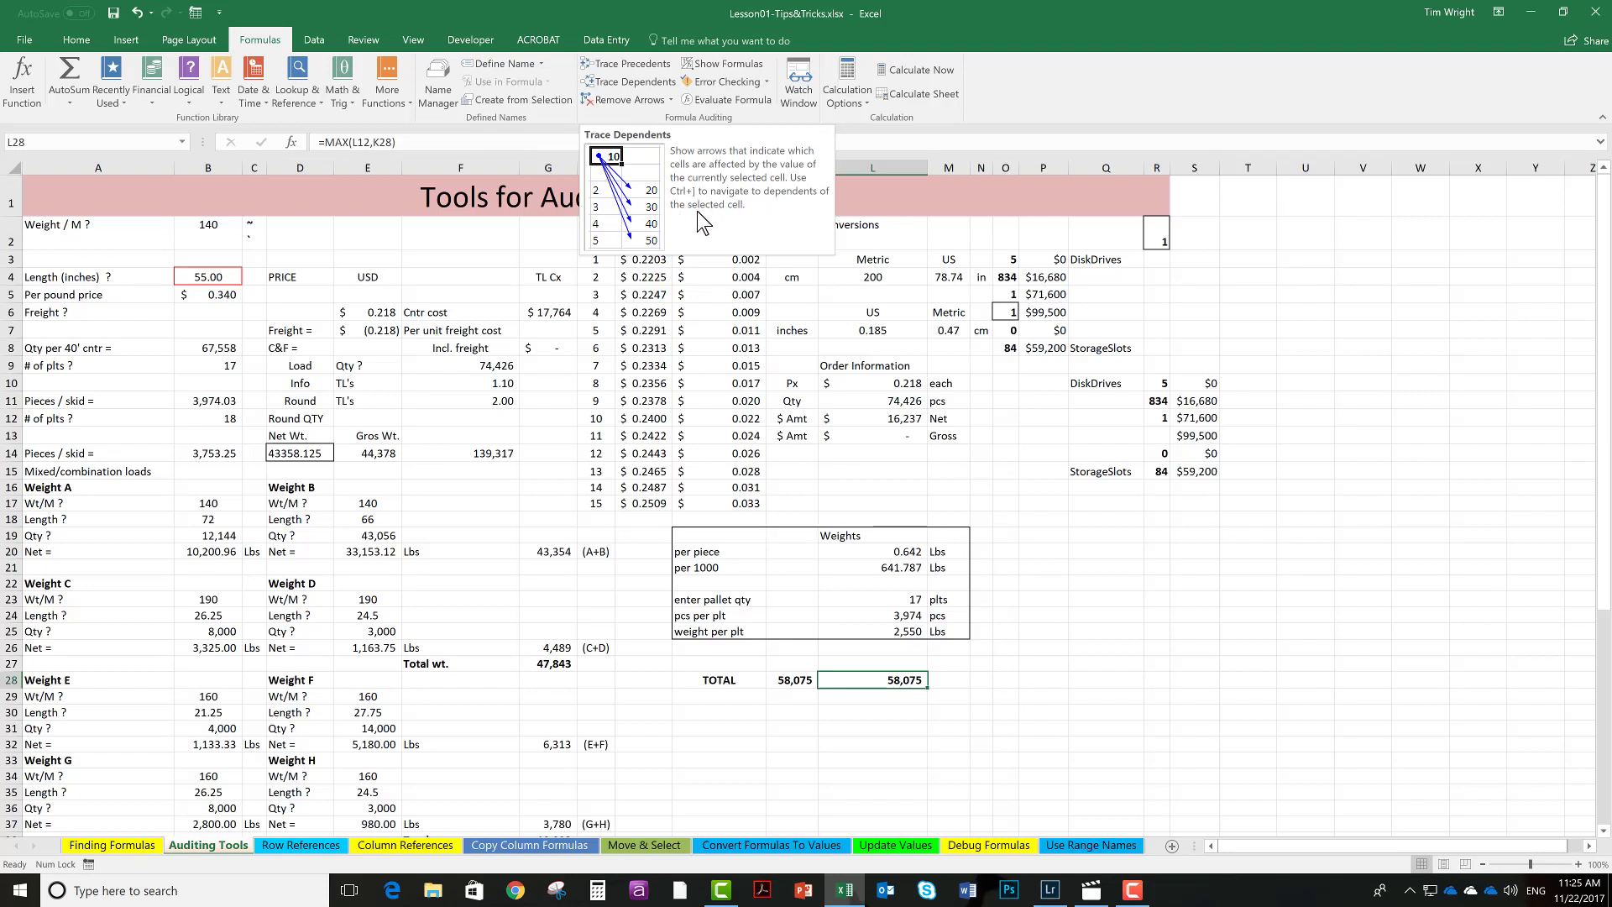
Select the direct dependents of the length cell B4, then deselect them.
click(208, 277)
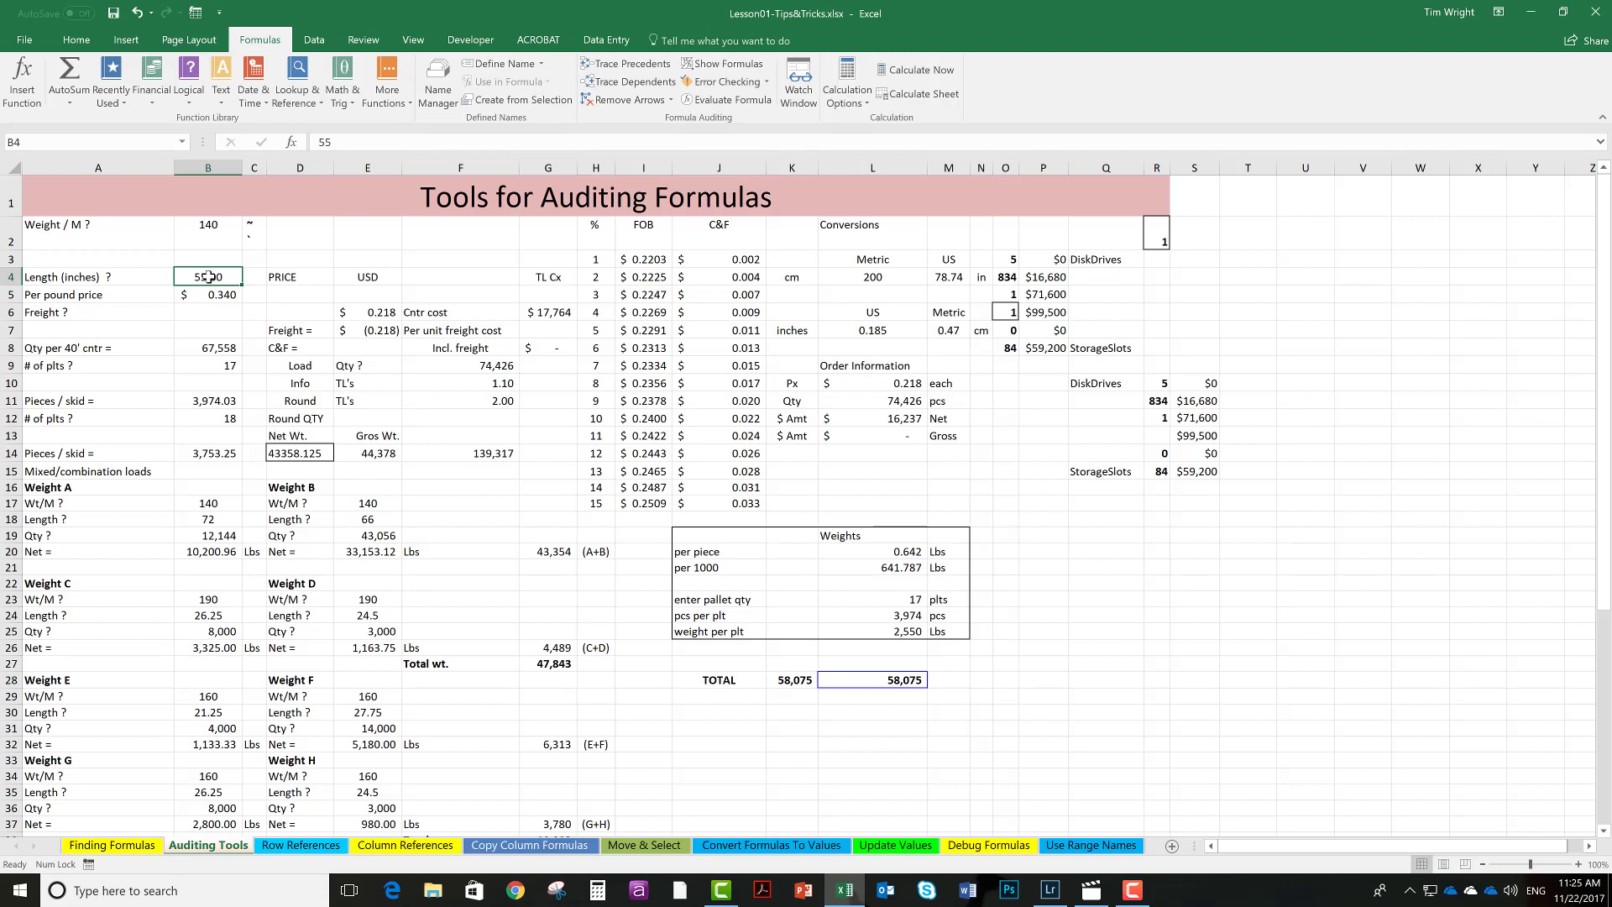
key(ctrl+bracketright)
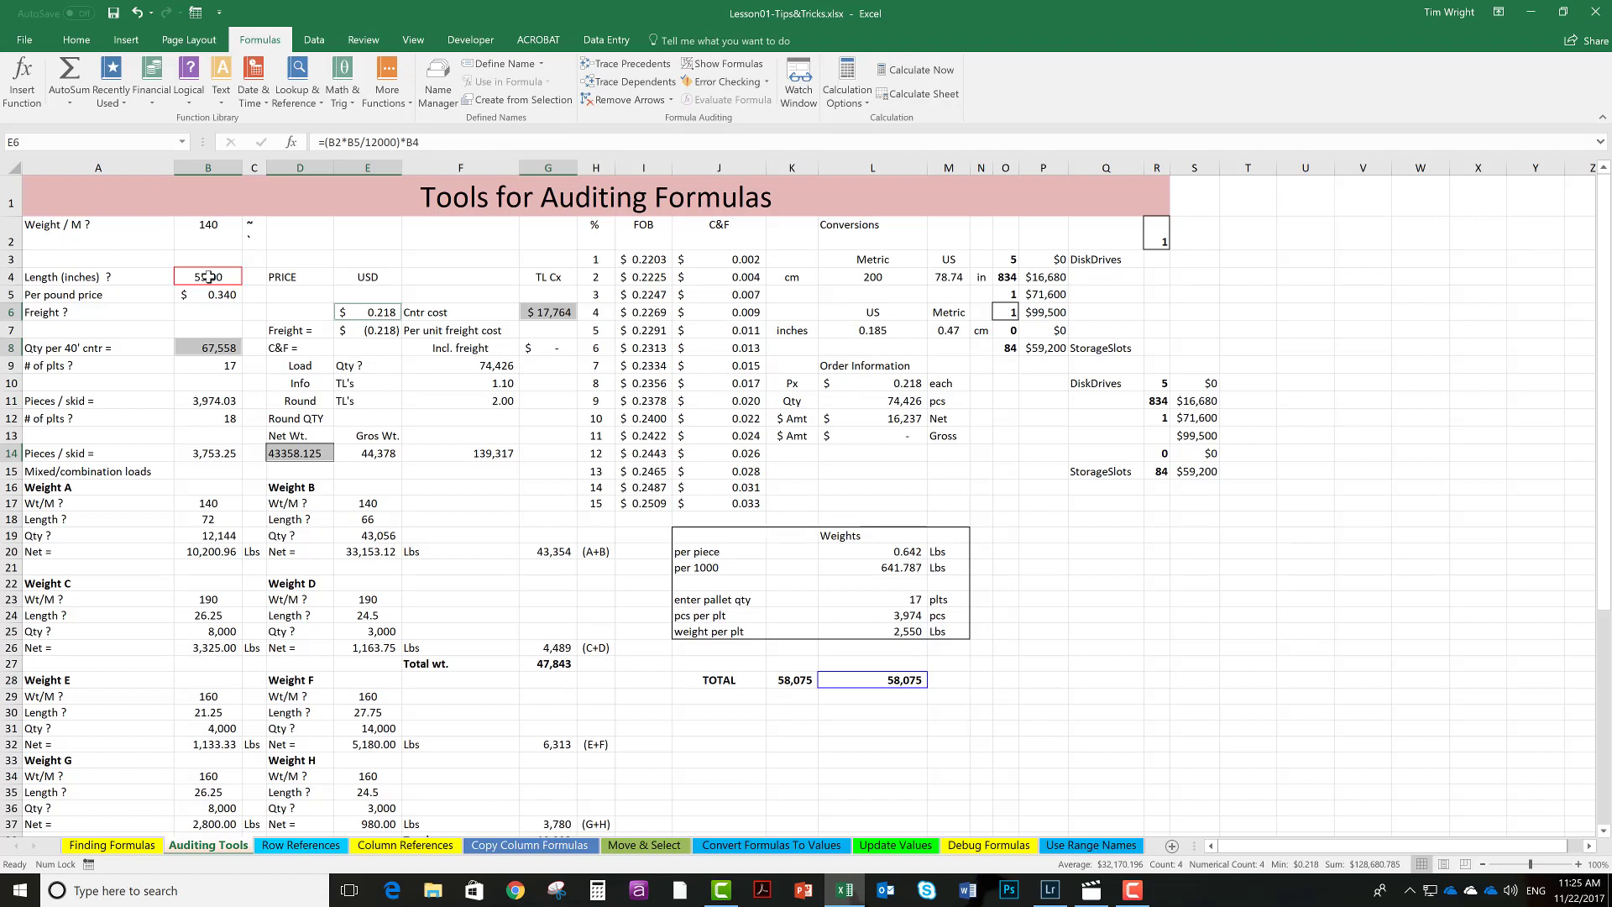
click(210, 310)
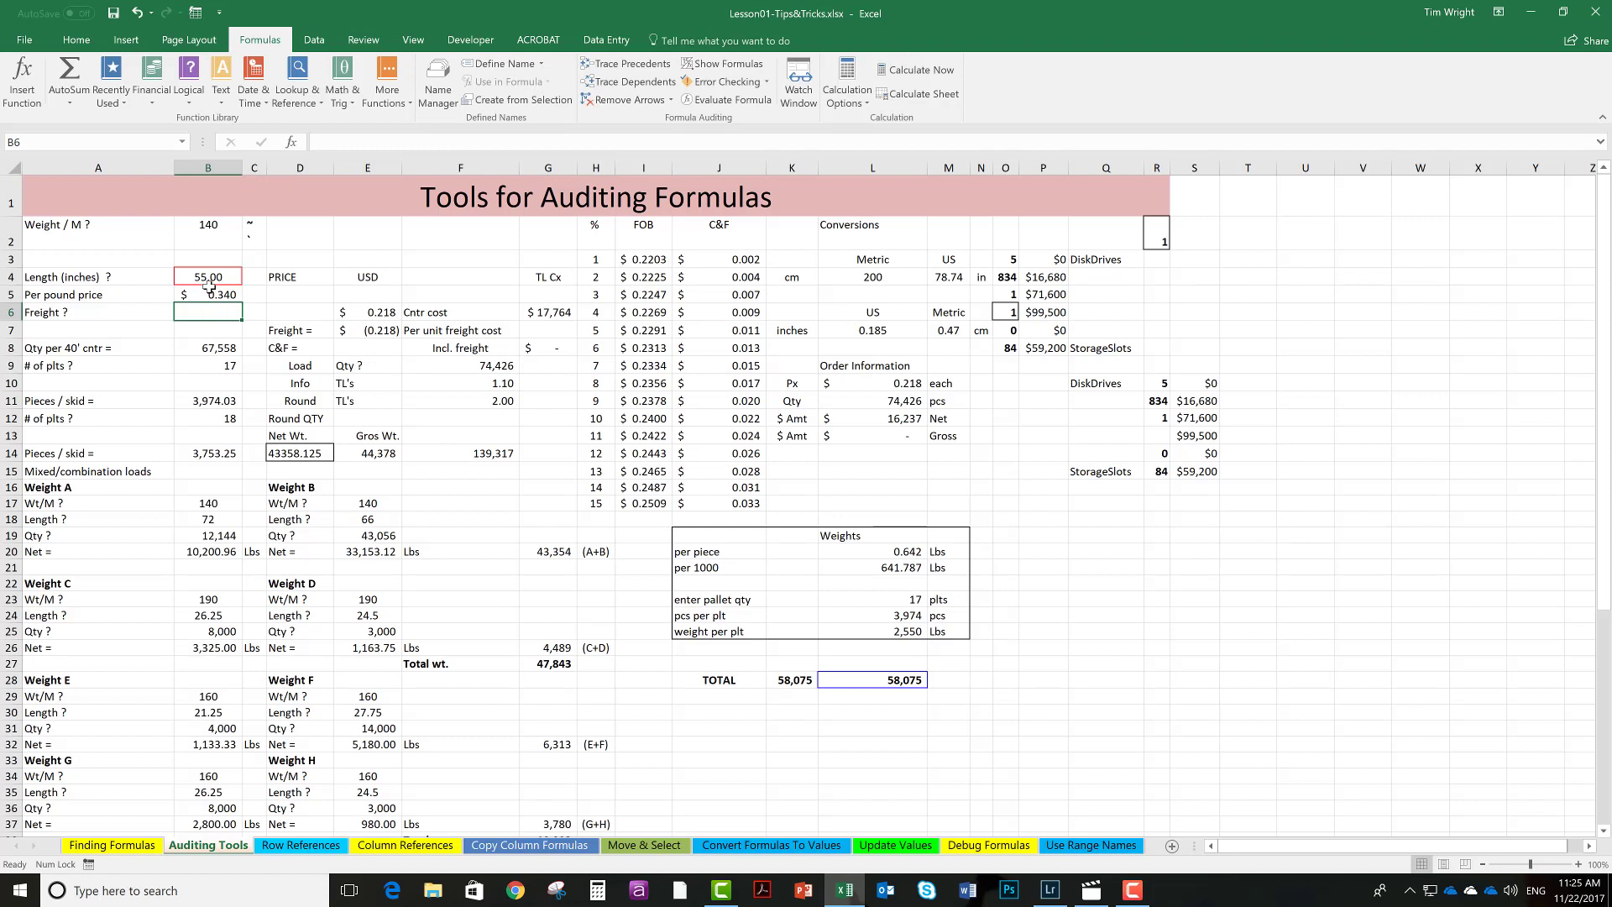
Select B4 again and step through its dependent cells level by level with the select-dependents shortcut.
click(210, 277)
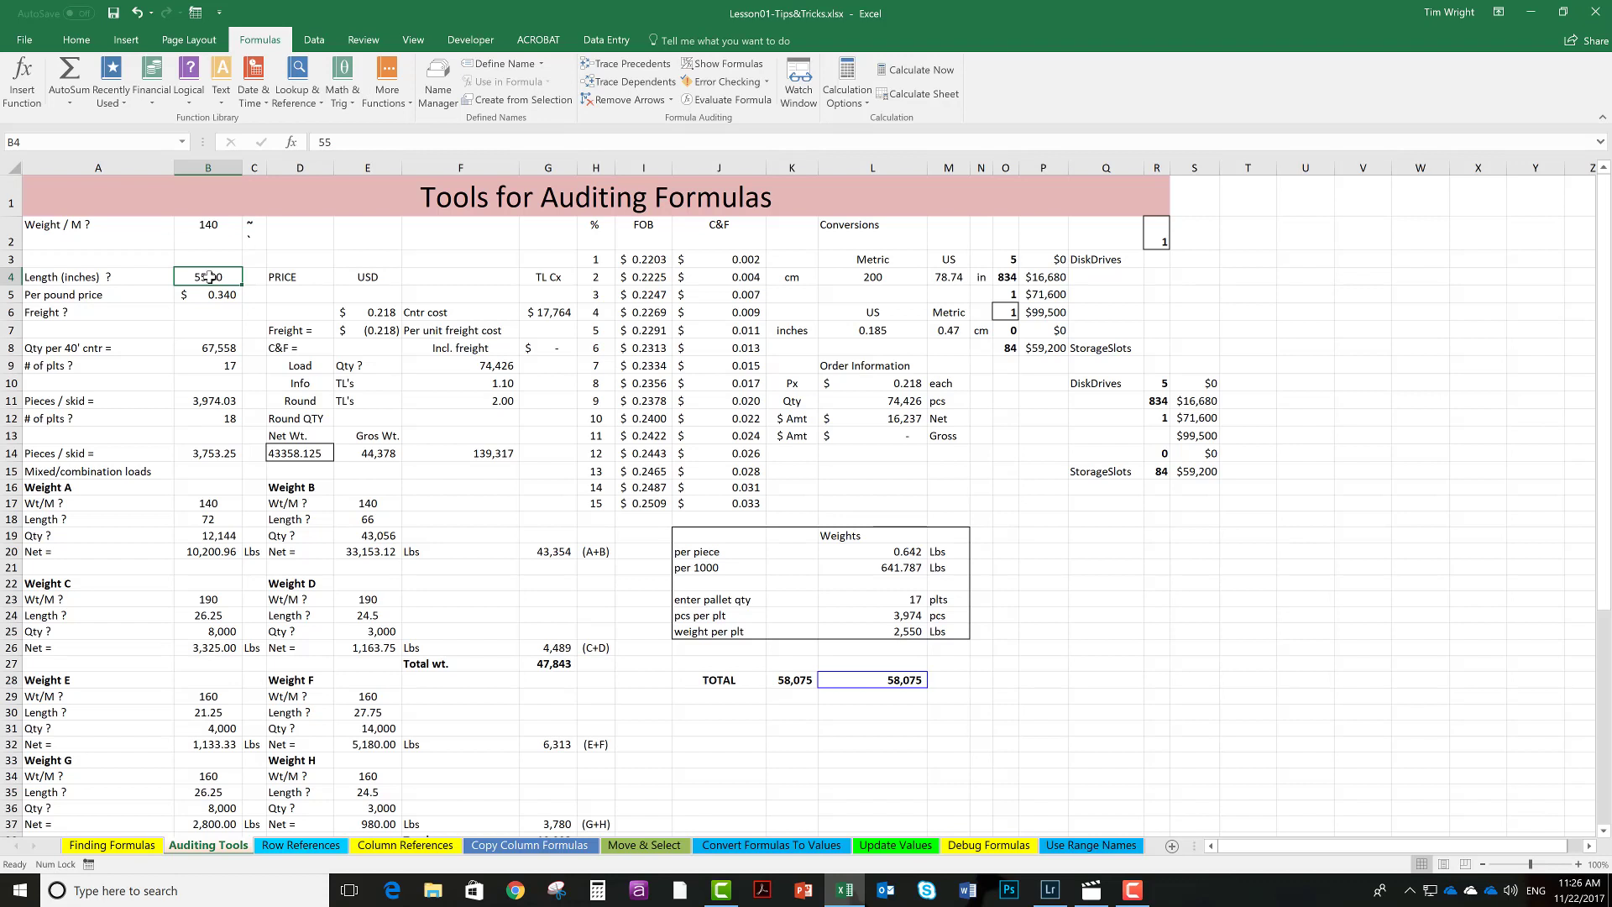
key(ctrl+bracketright)
key(ctrl+bracketright)
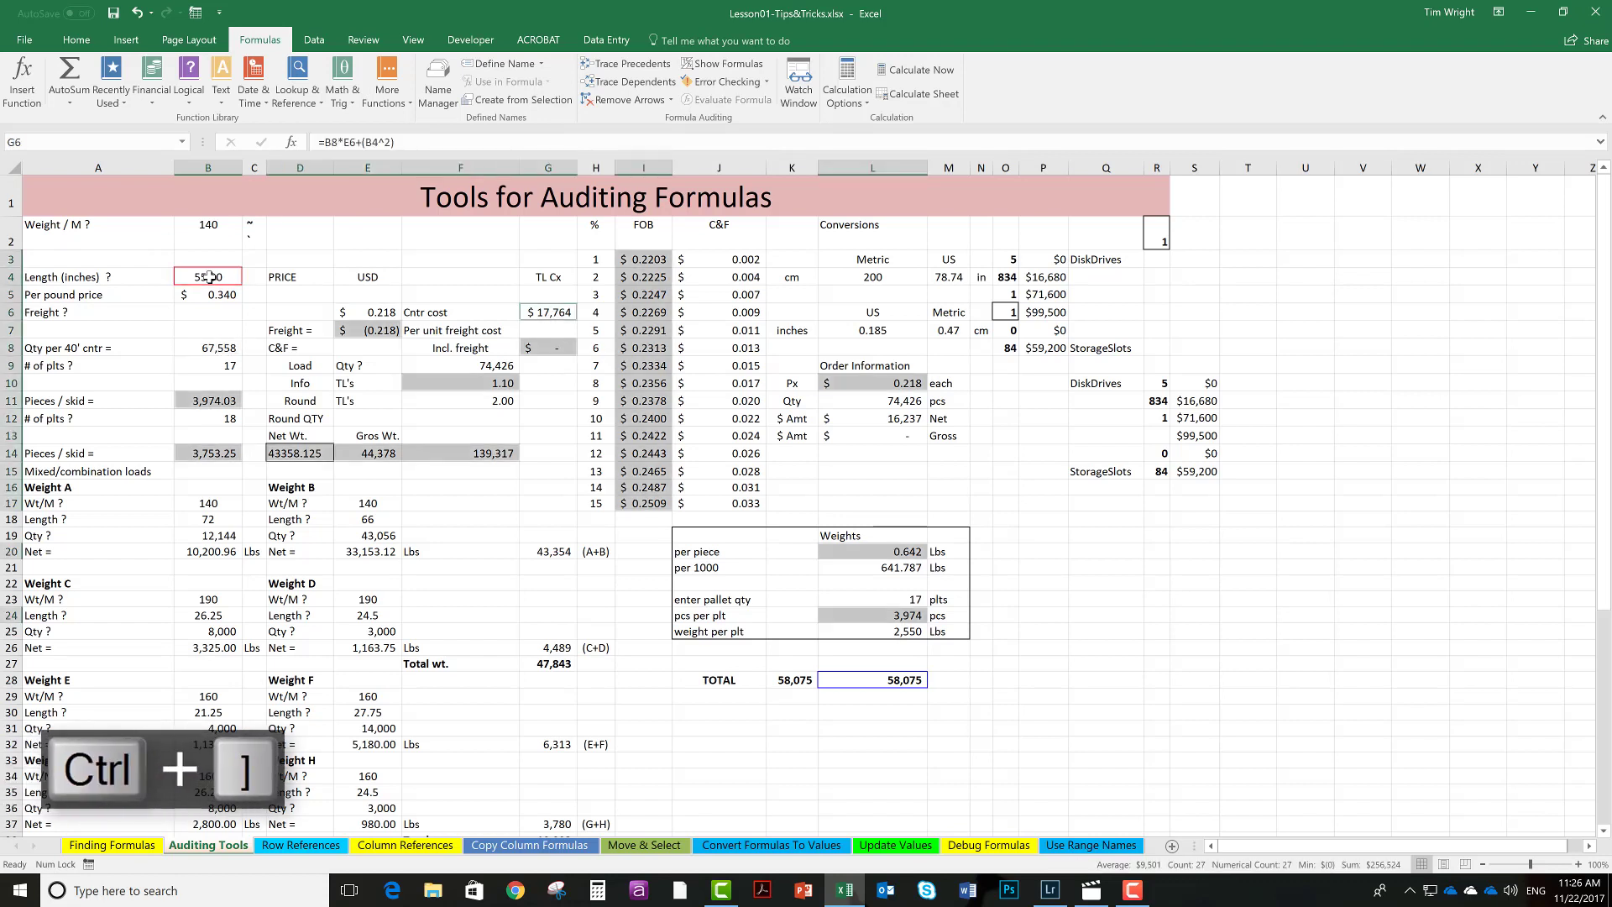
key(ctrl+bracketright)
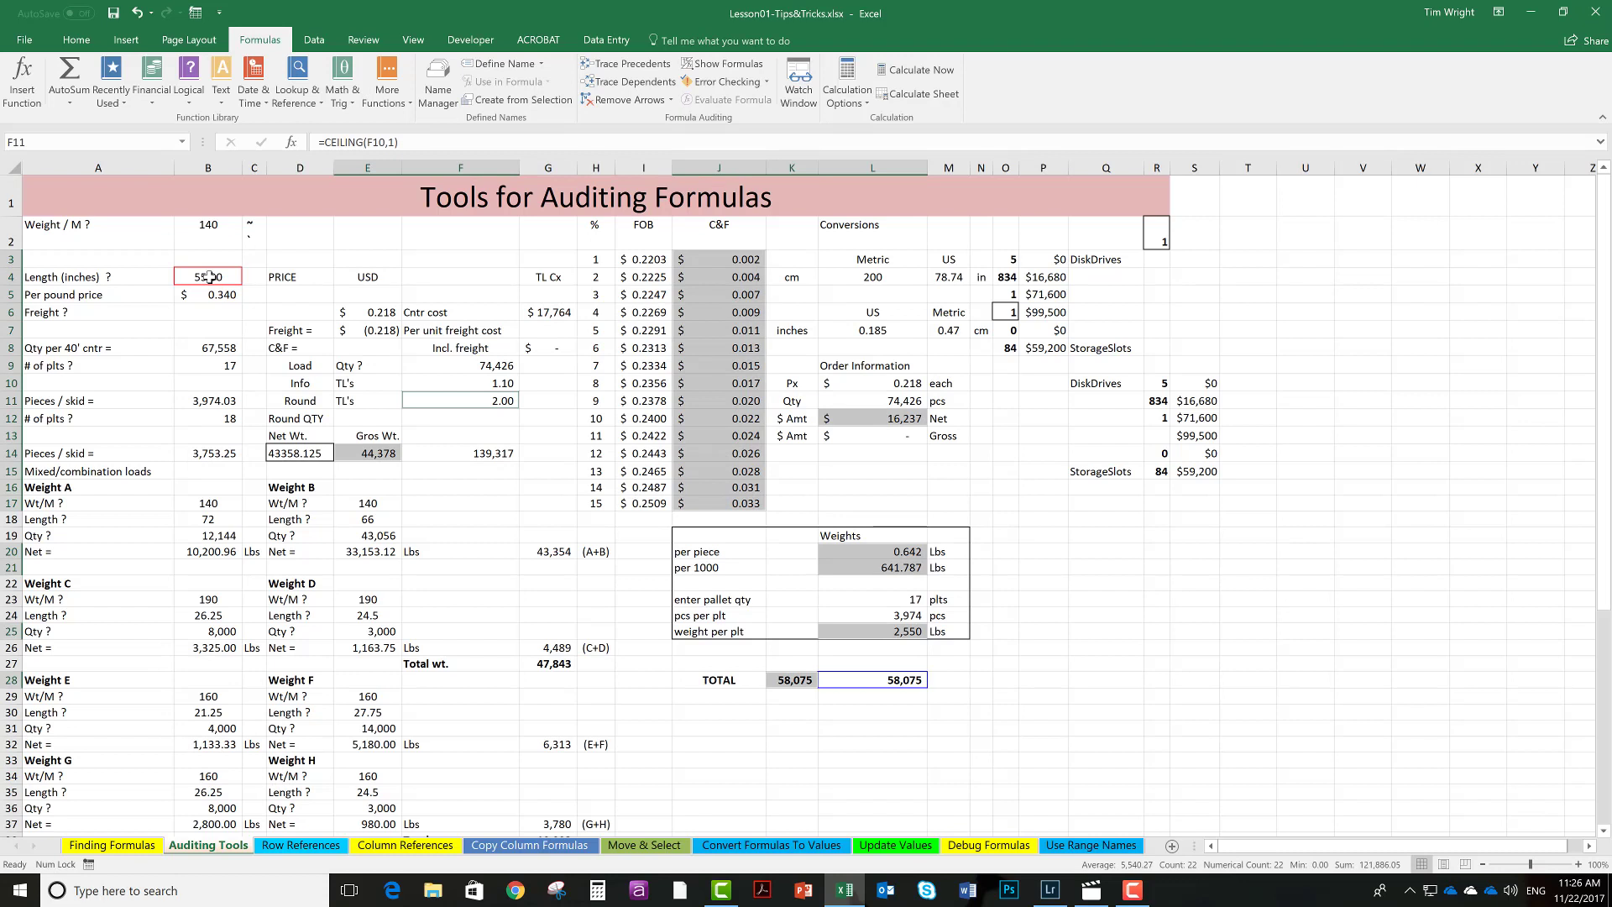
key(ctrl+bracketright)
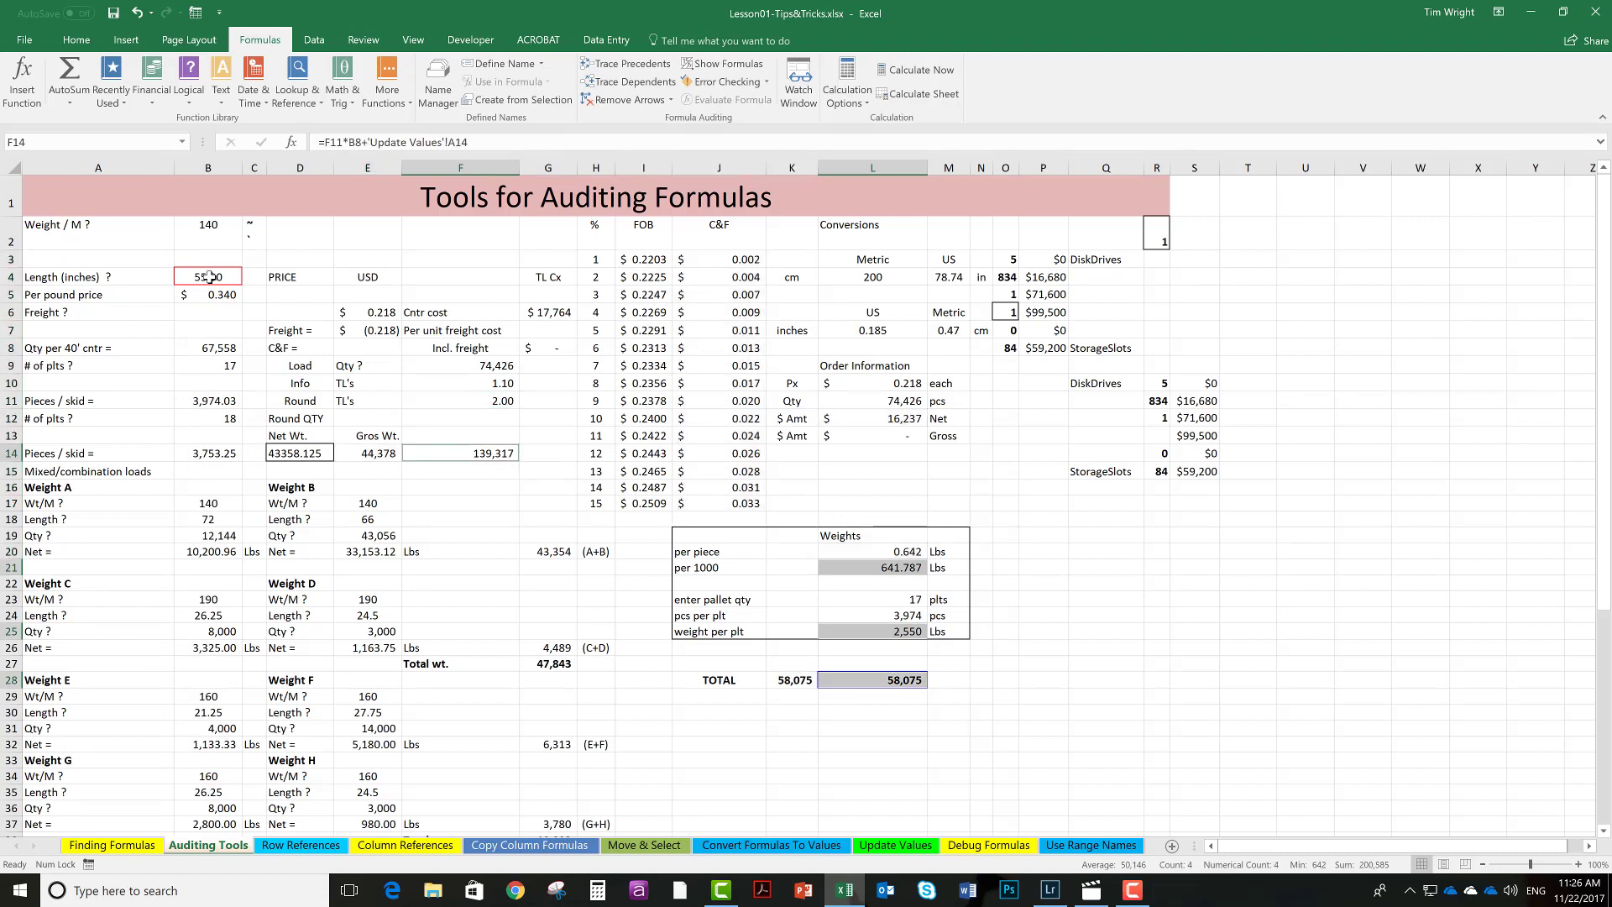
key(ctrl+bracketright)
key(ctrl+bracketright)
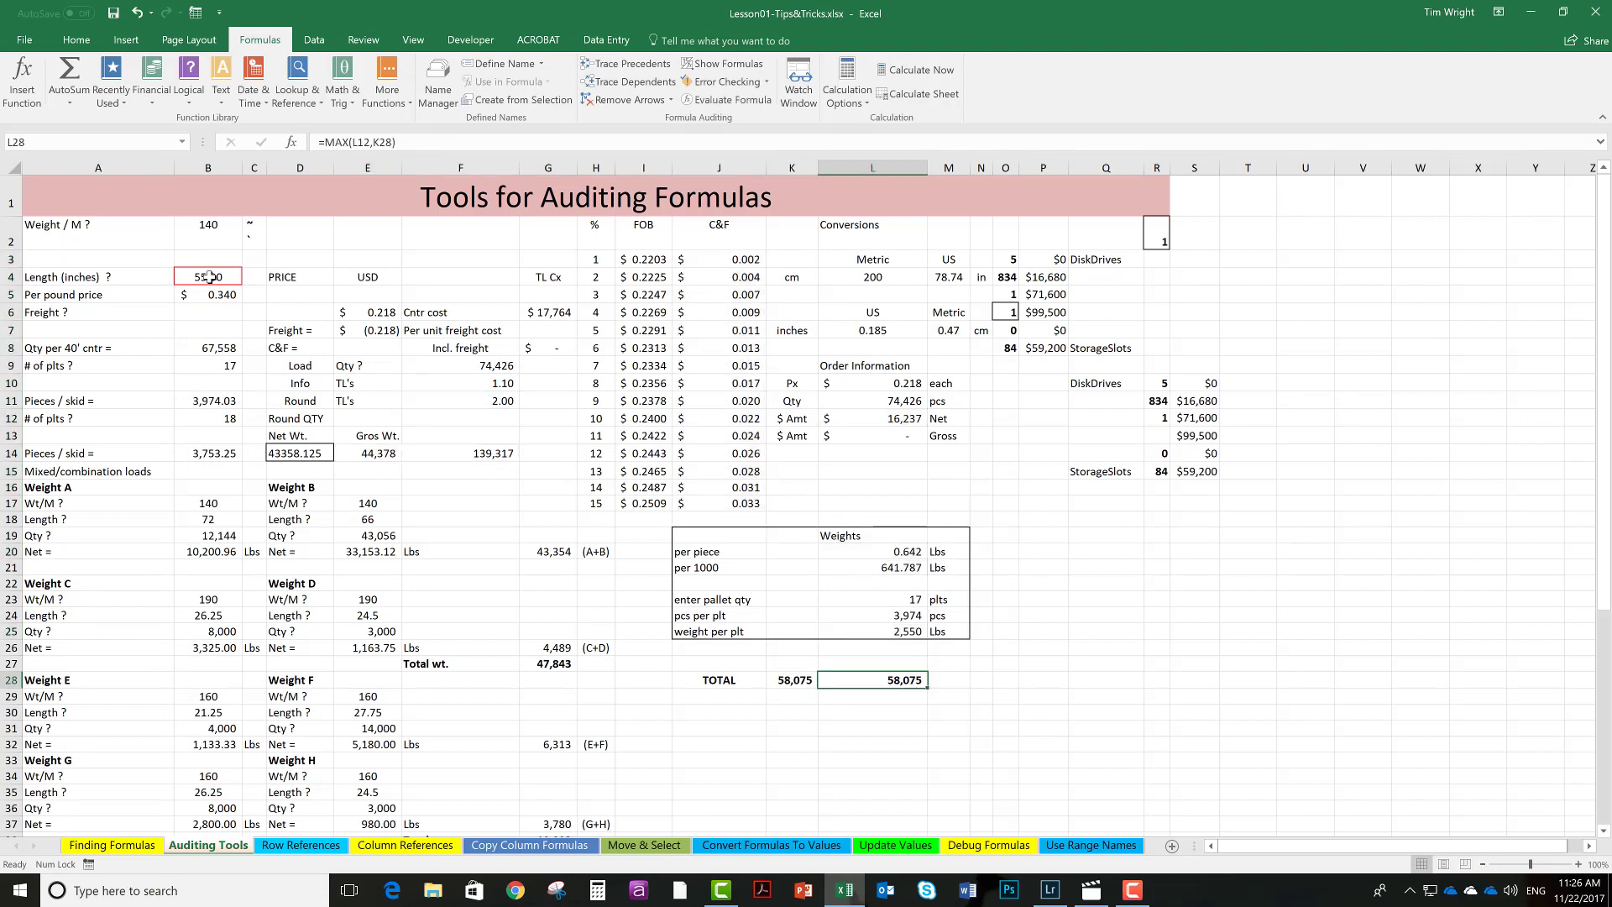